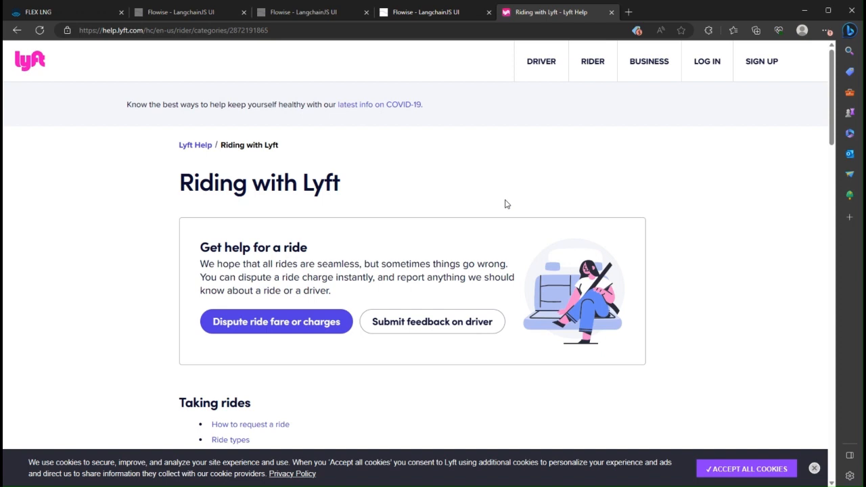
Look through the rider help topics on the Riding with Lyft page
scroll(505, 204, down, 1)
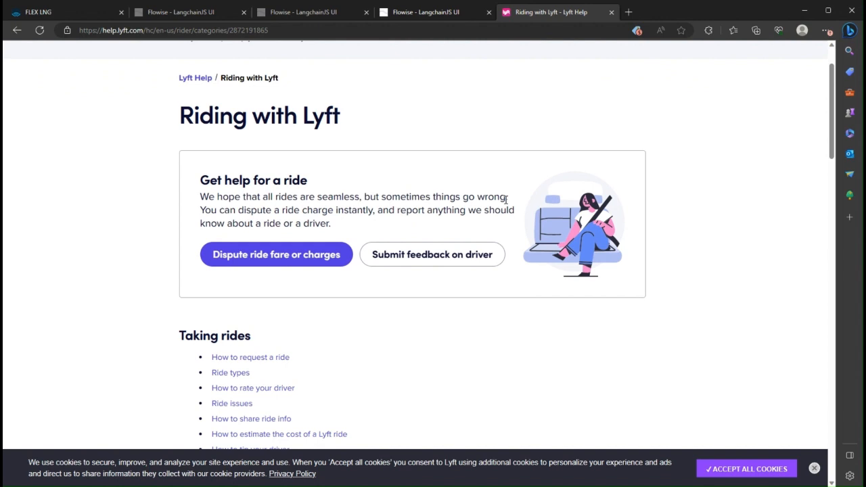
scroll(506, 199, down, 3)
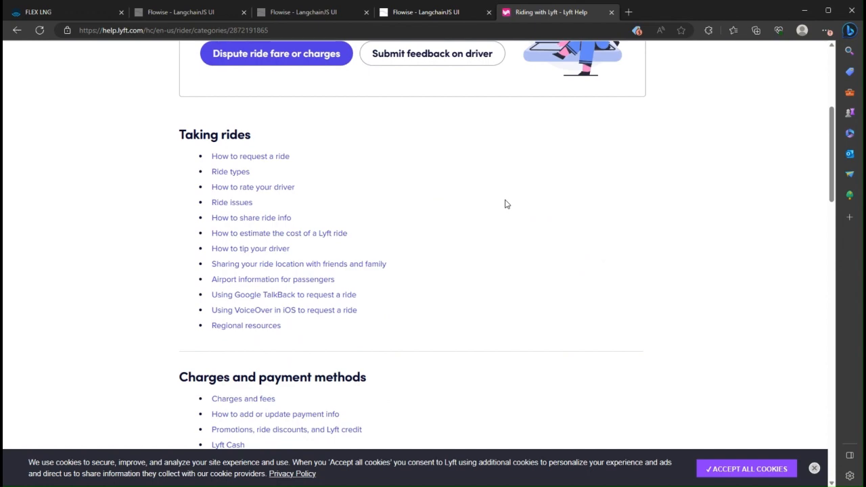
scroll(505, 204, down, 7)
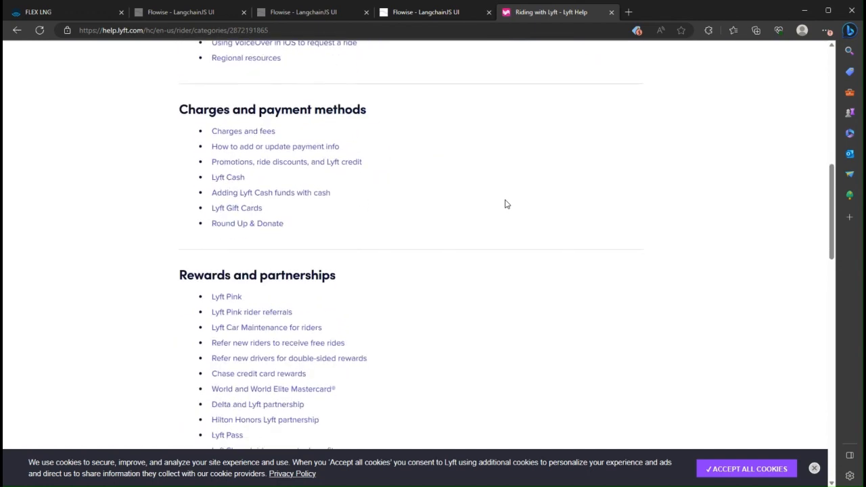
scroll(505, 204, down, 7)
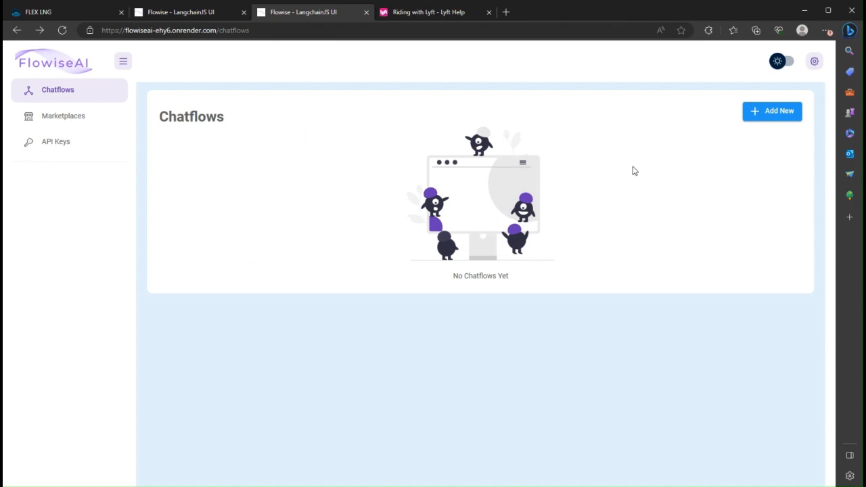
Create a new chatflow and place a Cheerio Web Scraper node near the middle of the canvas
click(769, 116)
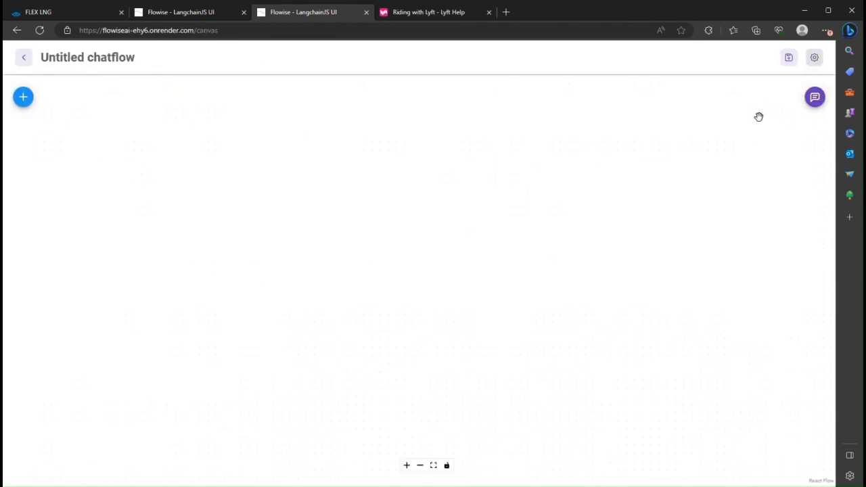
click(23, 99)
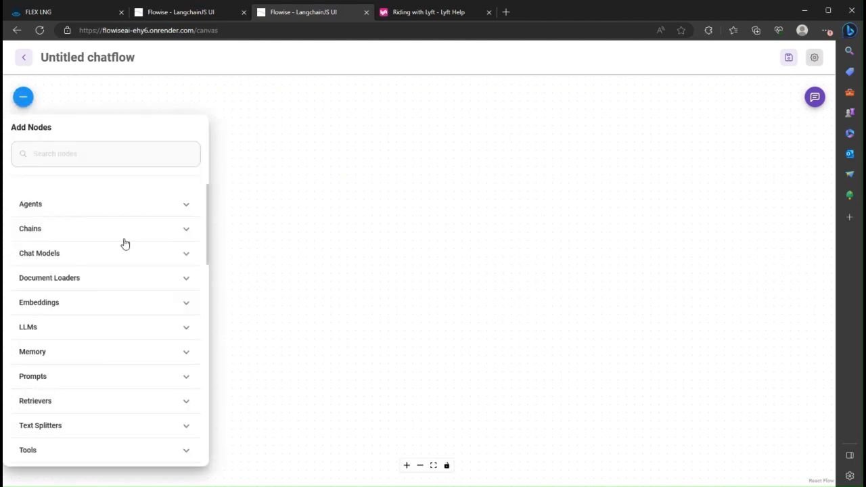
click(150, 284)
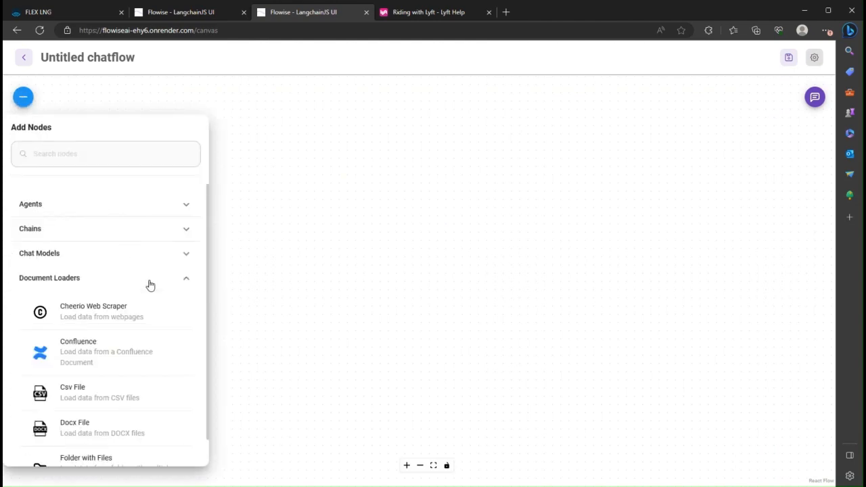
scroll(149, 281, down, 1)
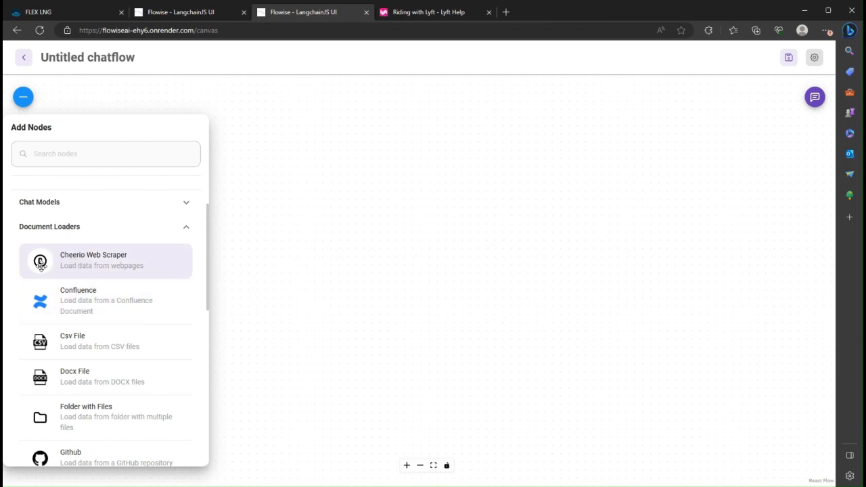
drag(38, 262, 359, 174)
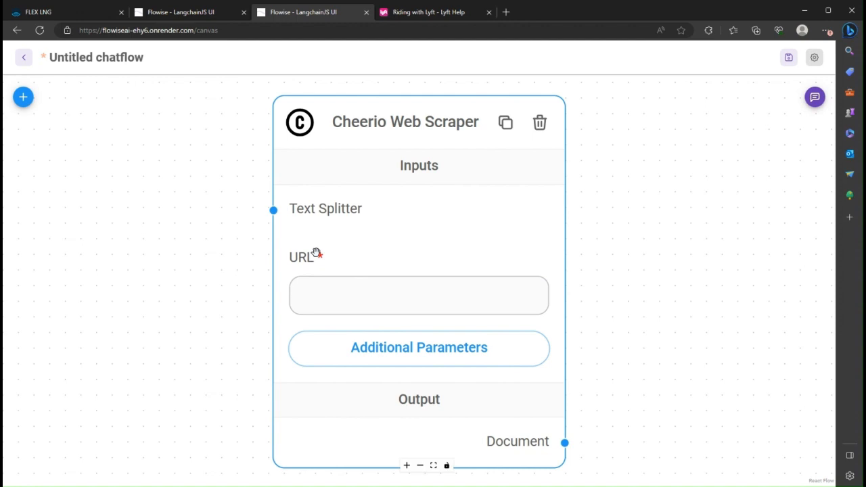
scroll(212, 222, down, 5)
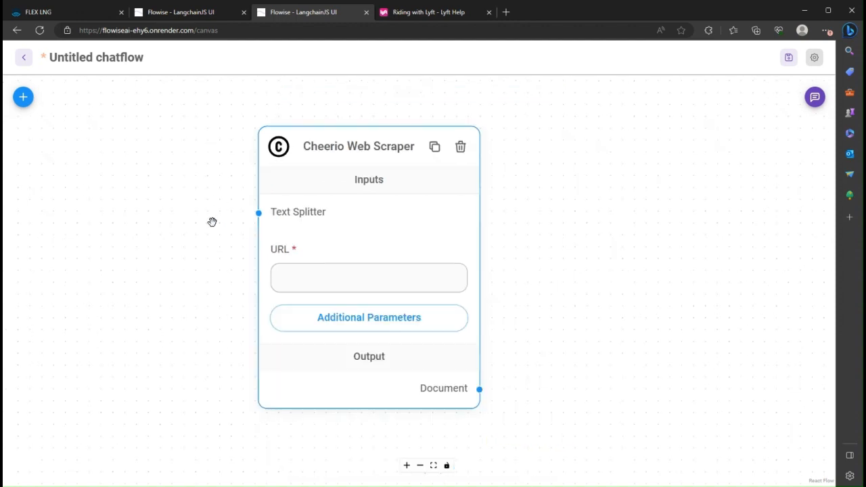
drag(284, 175, 388, 133)
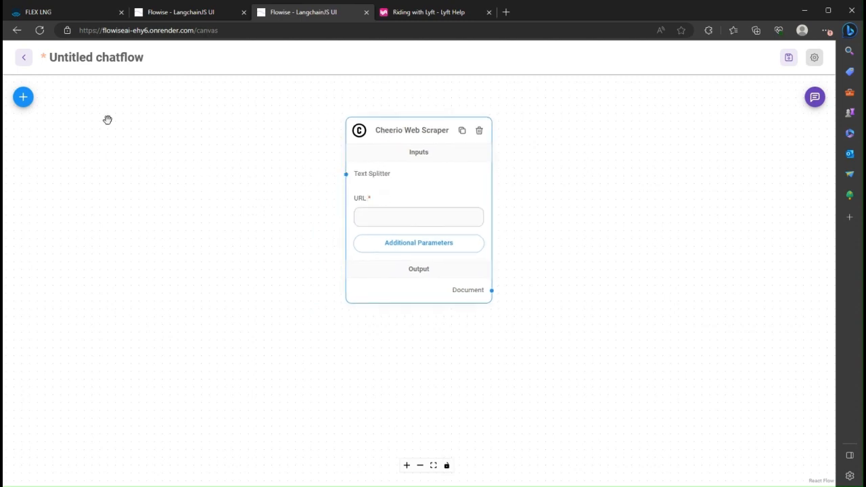
Add a Recursive Character Text Splitter node beside the Cheerio Web Scraper and connect its output to the scraper's Text Splitter input
click(28, 103)
scroll(110, 248, down, 2)
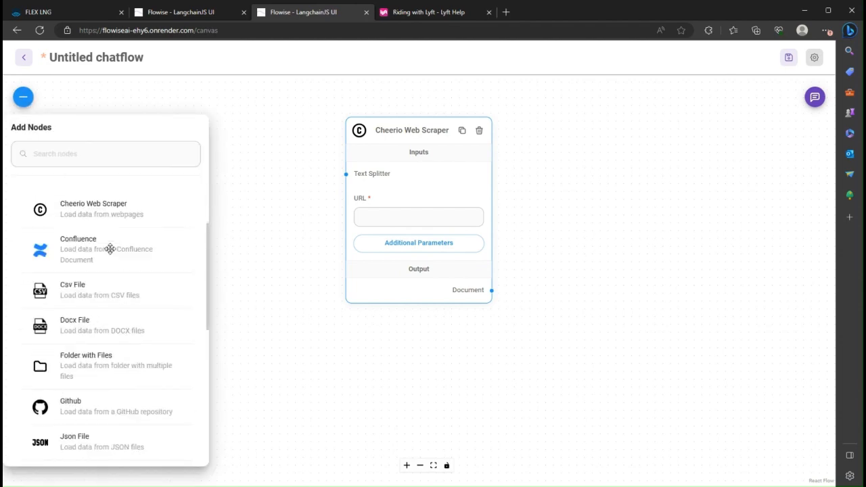
scroll(115, 247, up, 2)
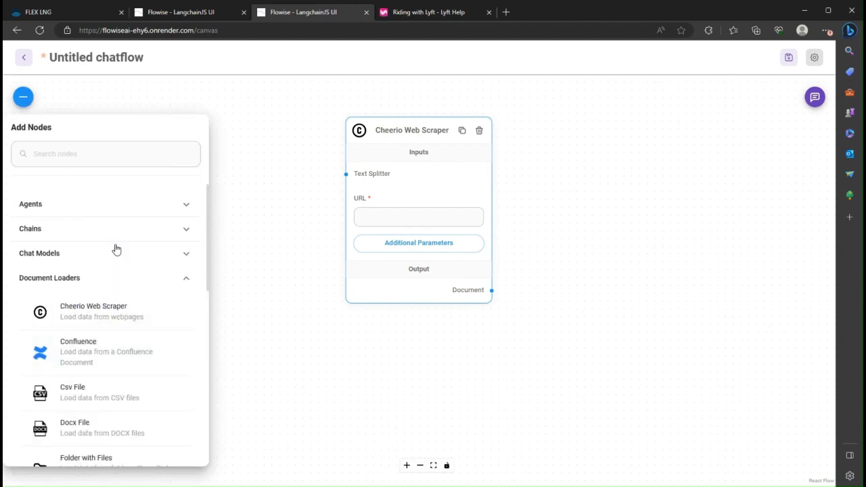
click(189, 280)
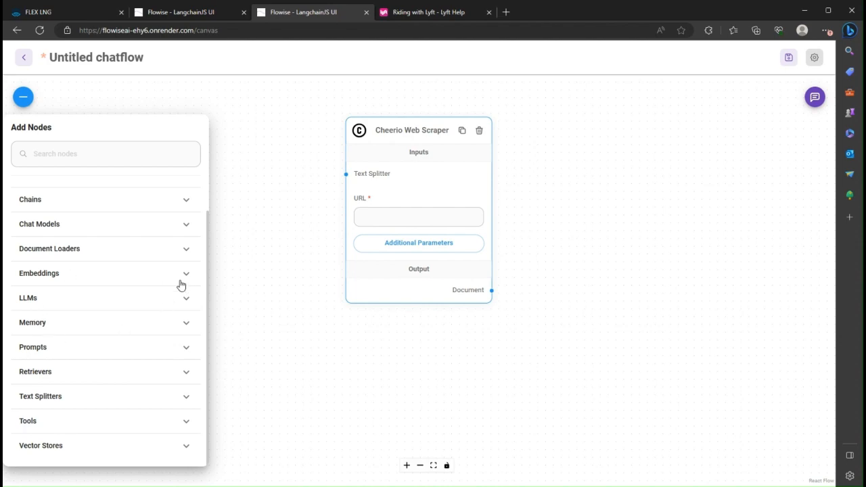
click(182, 397)
scroll(142, 377, down, 3)
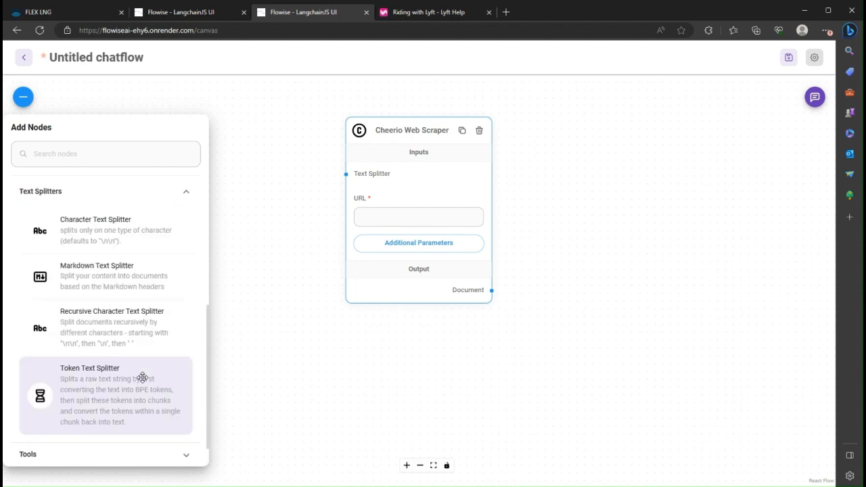
drag(42, 333, 174, 132)
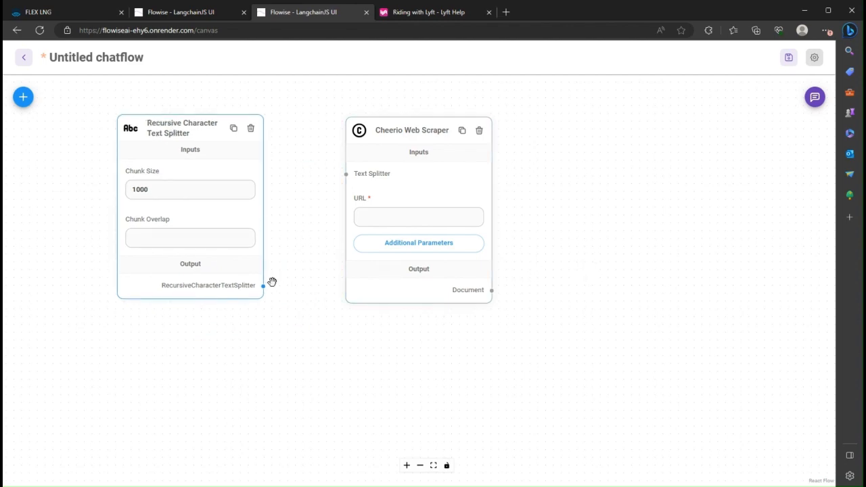
drag(263, 286, 345, 176)
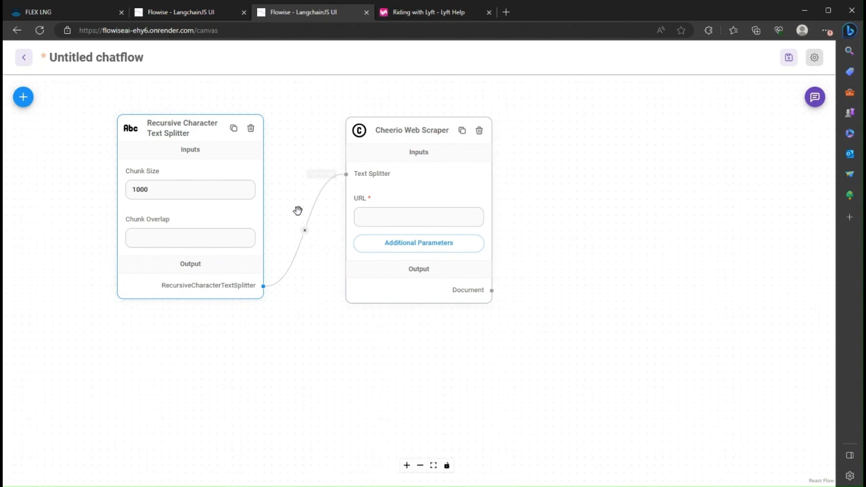
Set the Recursive Character Text Splitter's chunk overlap to 200
click(237, 242)
text(2)
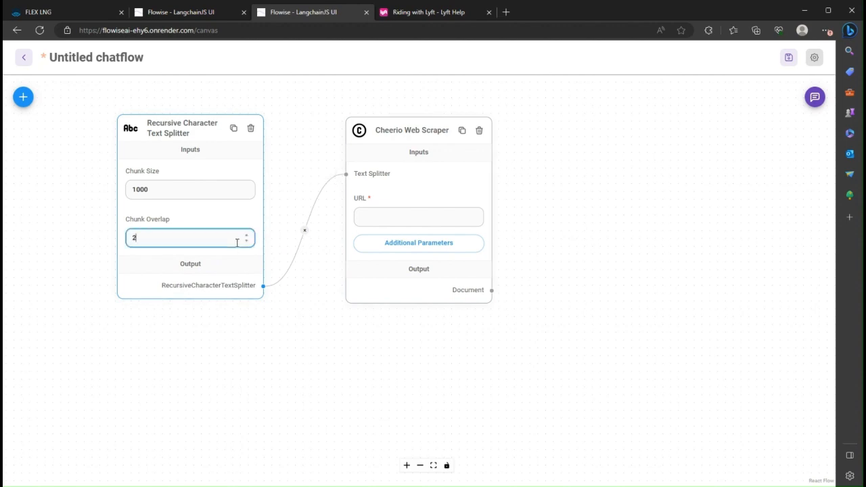
text(00)
click(296, 204)
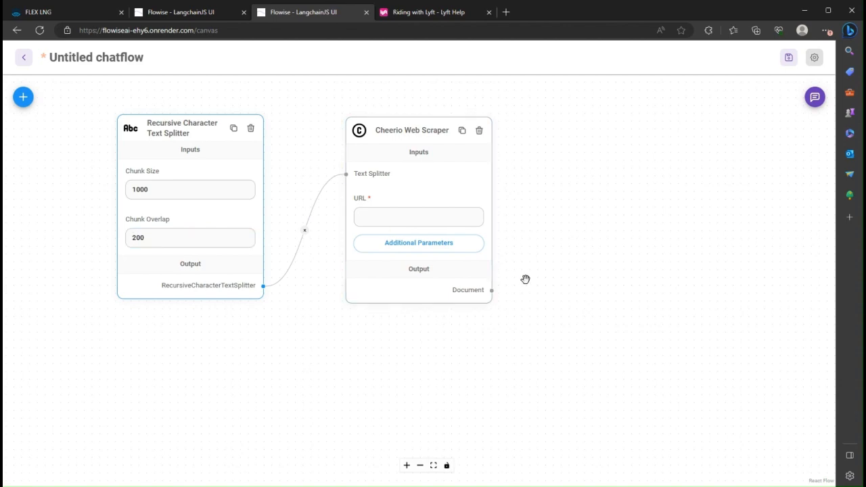
scroll(524, 280, down, 3)
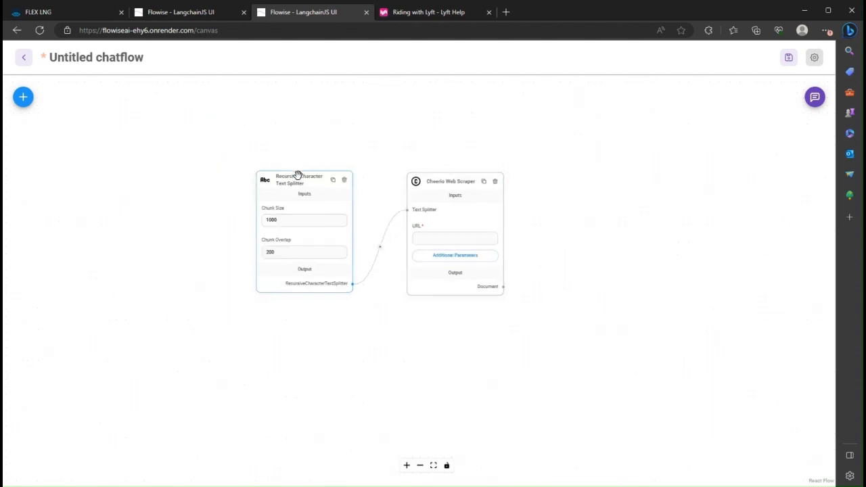
drag(298, 174, 227, 136)
drag(453, 184, 383, 167)
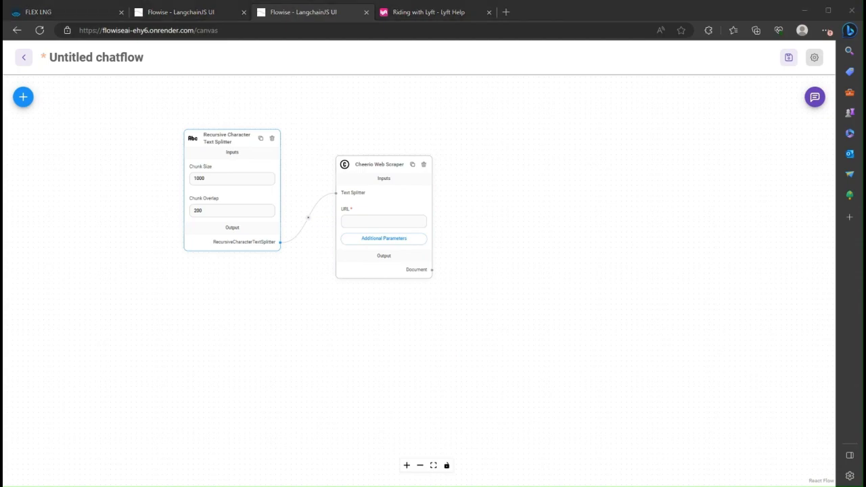
click(393, 226)
key(ctrl+v)
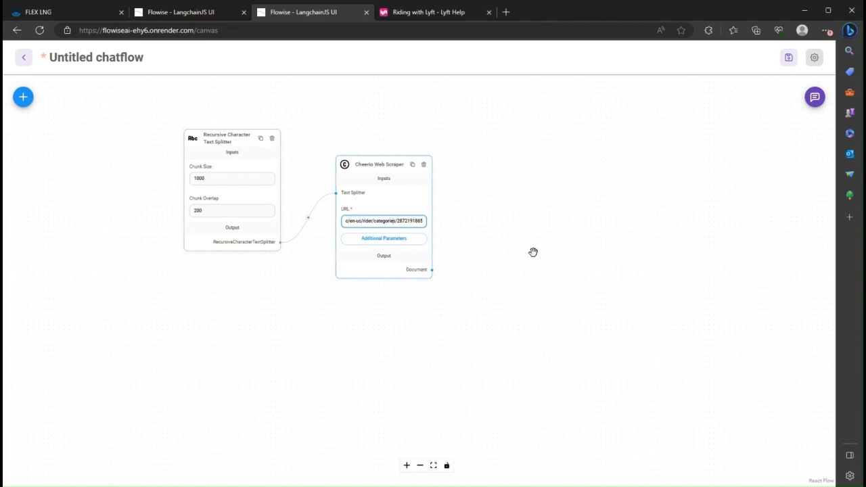
Add a Pinecone Upsert Document vector store node beyond the Cheerio Web Scraper and connect the scraper's Document output to its Document input
drag(544, 255, 444, 268)
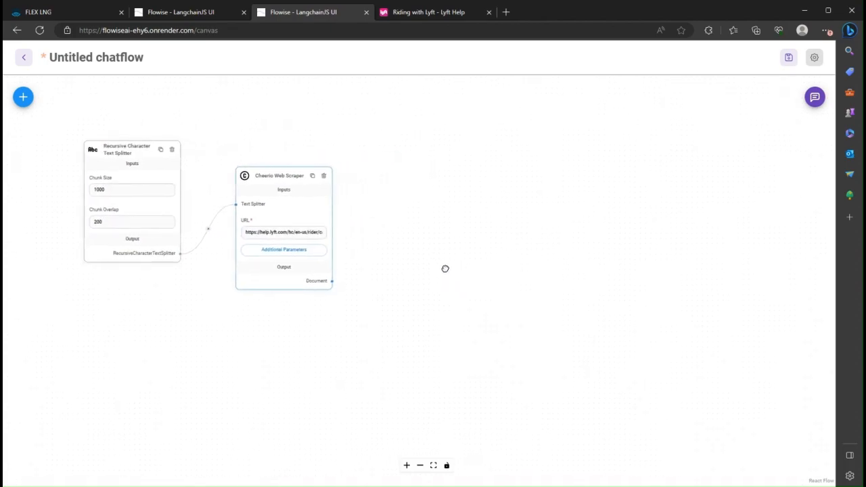
click(19, 100)
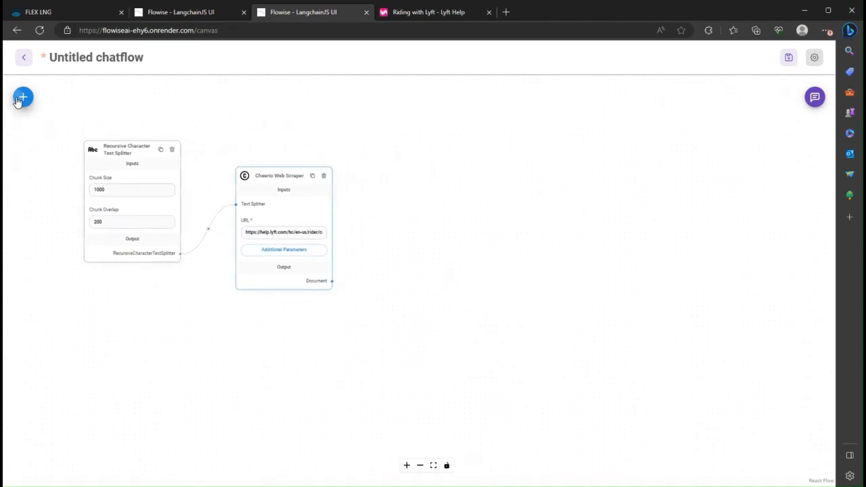
scroll(132, 308, down, 4)
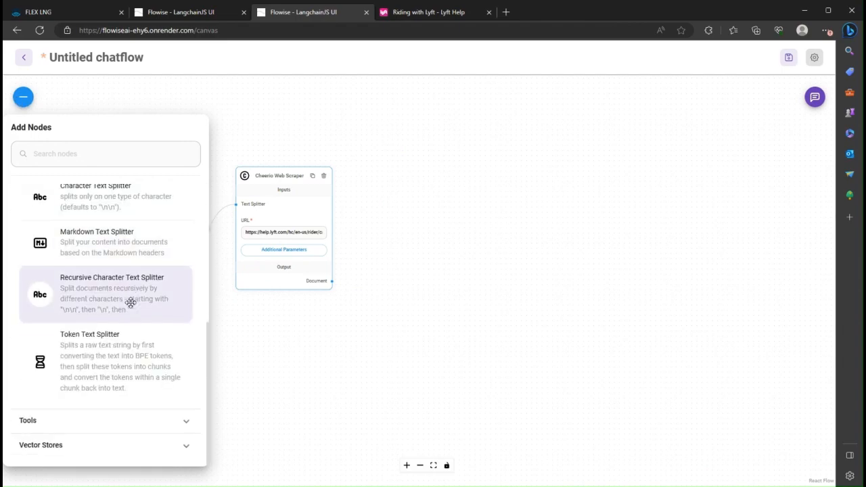
click(184, 440)
scroll(138, 360, down, 2)
scroll(138, 360, down, 2)
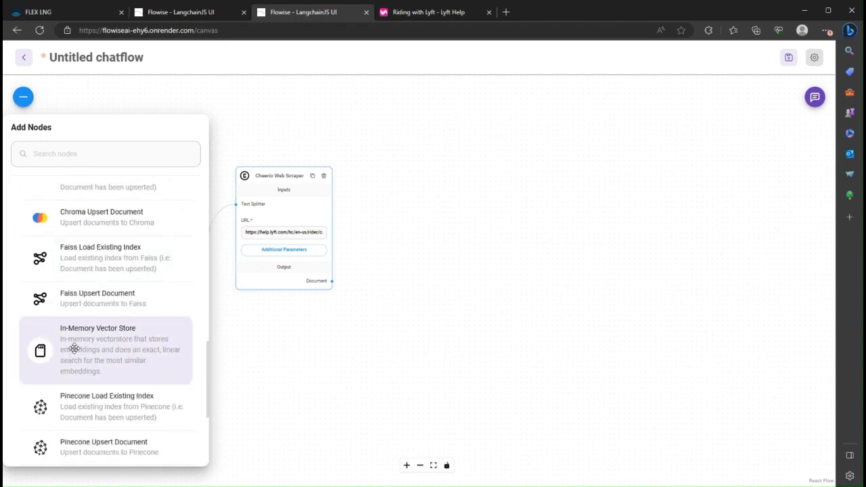
scroll(84, 417, down, 1)
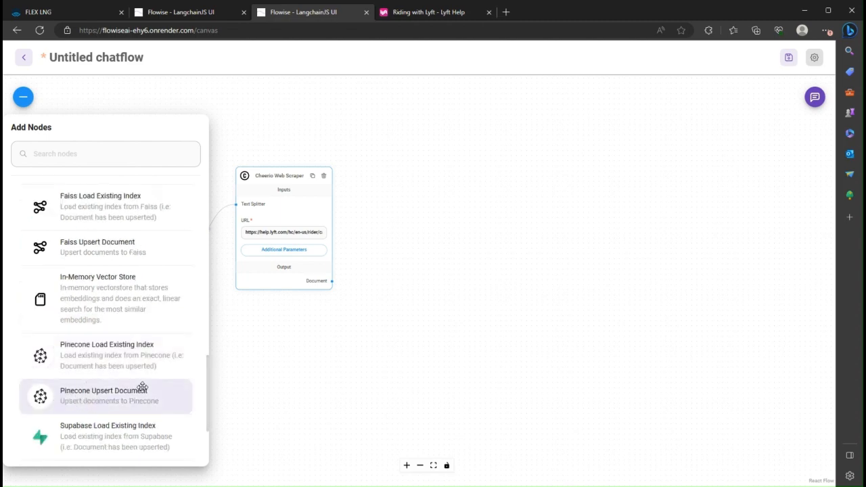
drag(40, 397, 493, 223)
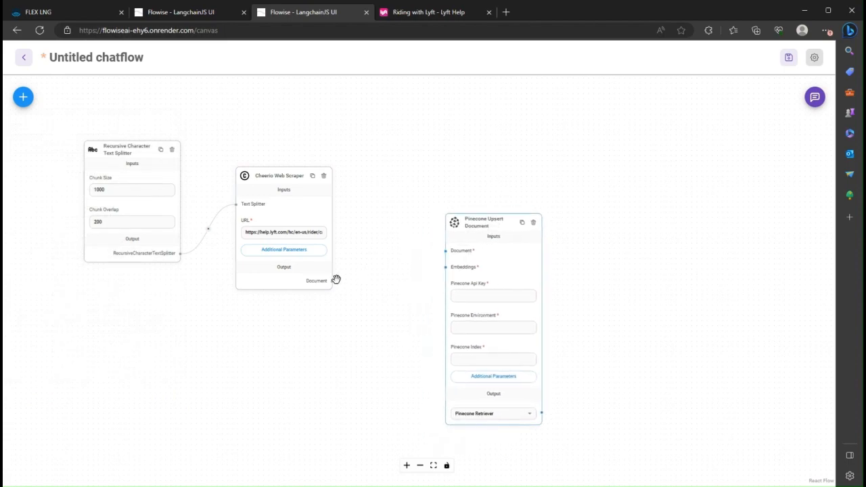
drag(332, 281, 446, 252)
drag(493, 228, 540, 238)
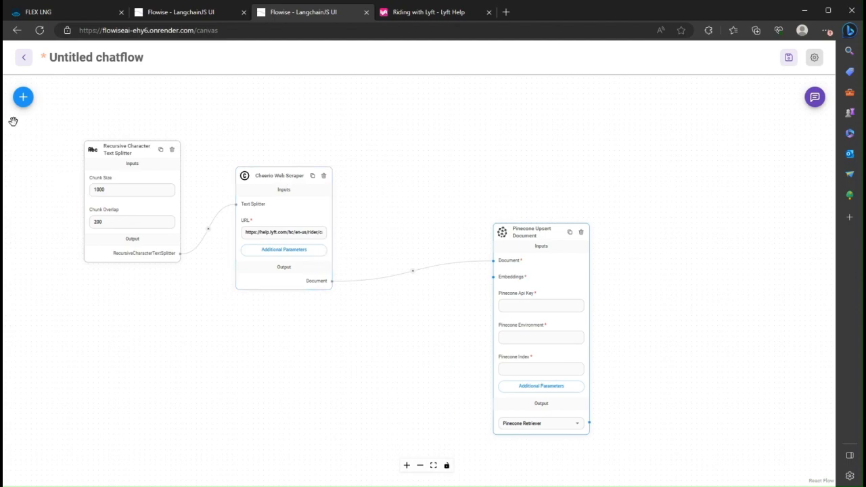
Add an OpenAI Embeddings node below the Cheerio Web Scraper and connect its output to the Pinecone Upsert Document's Embeddings input
click(21, 99)
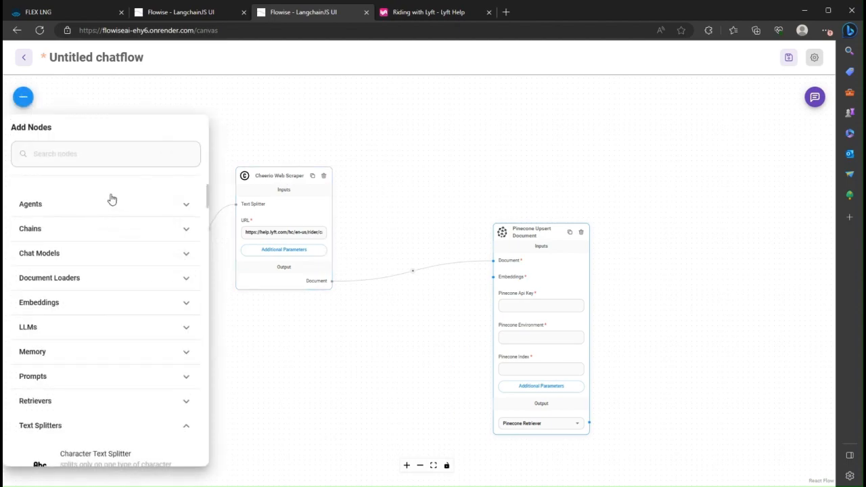
click(183, 306)
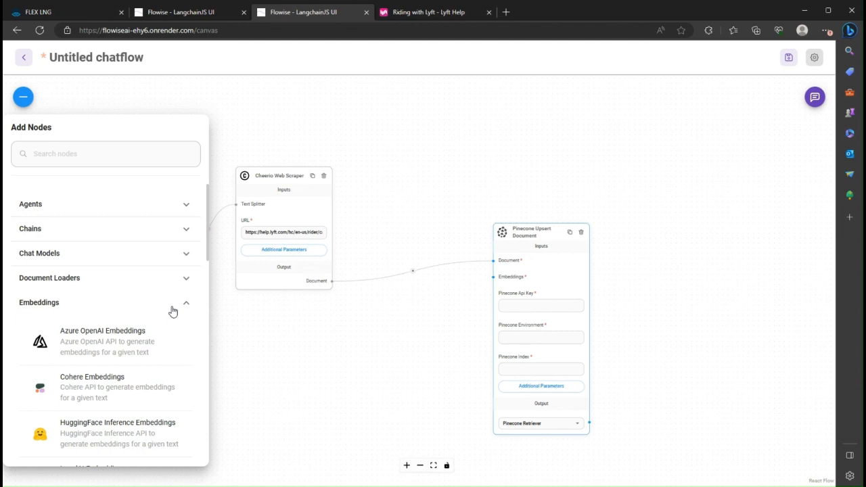
scroll(172, 312, down, 2)
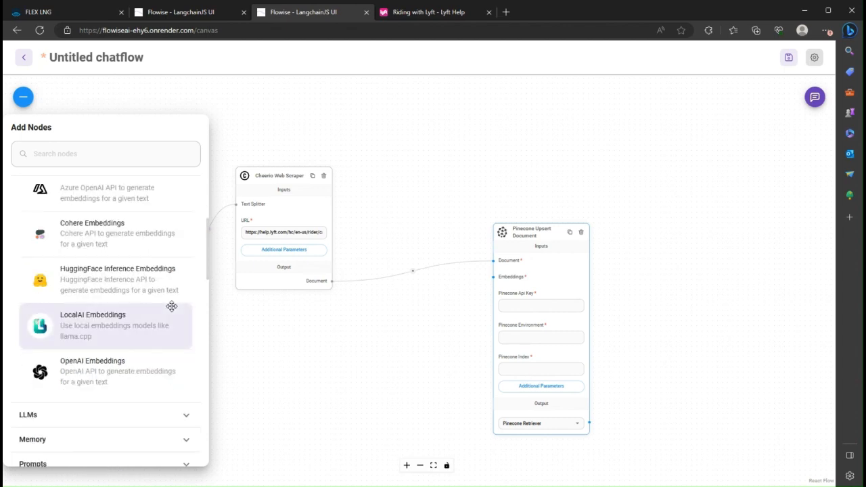
scroll(172, 307, up, 1)
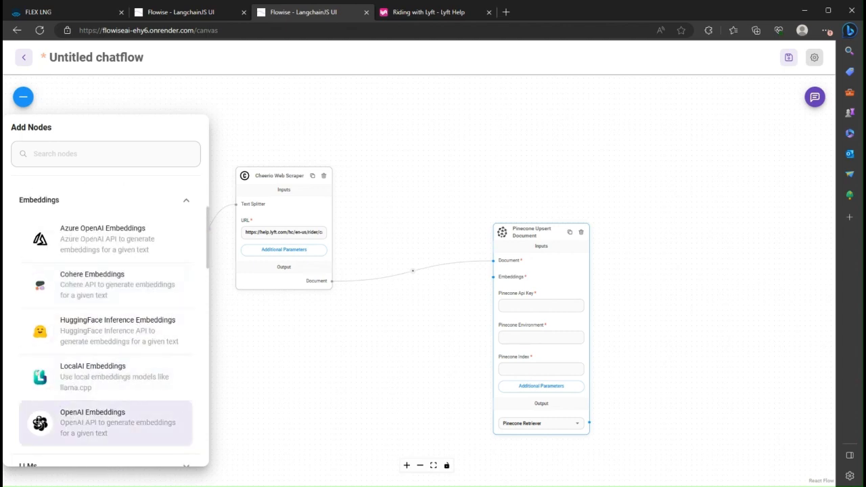
drag(38, 423, 361, 339)
click(400, 366)
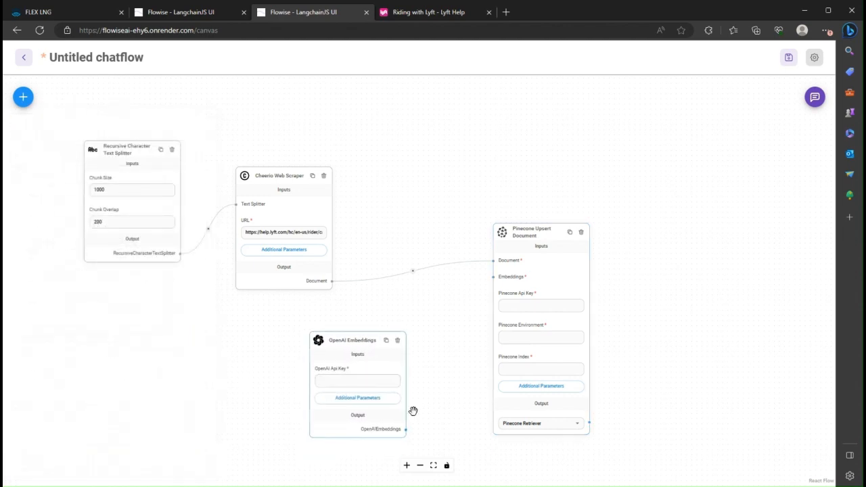
mouse_move(406, 429)
mouse_down()
mouse_move(422, 370)
mouse_move(493, 278)
mouse_up()
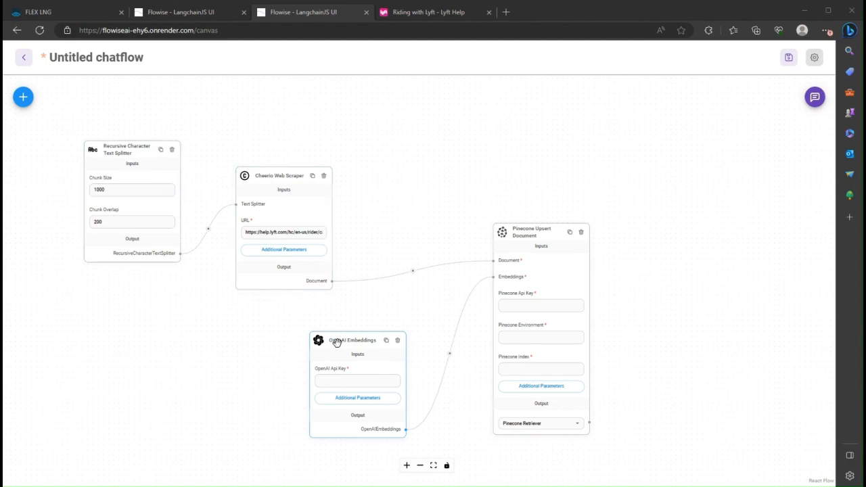
Paste the OpenAI API key into the OpenAI Embeddings node and the Pinecone API key into the Pinecone Upsert Document node
click(343, 385)
key(ctrl+v)
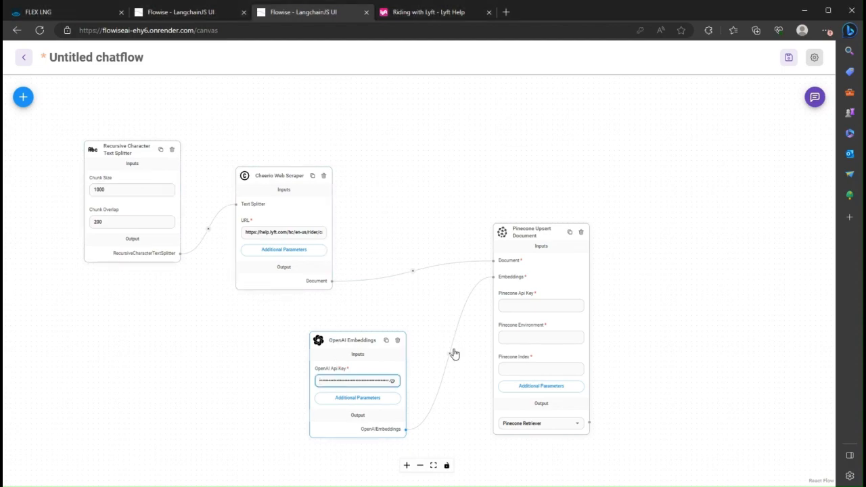
key(alt+Tab)
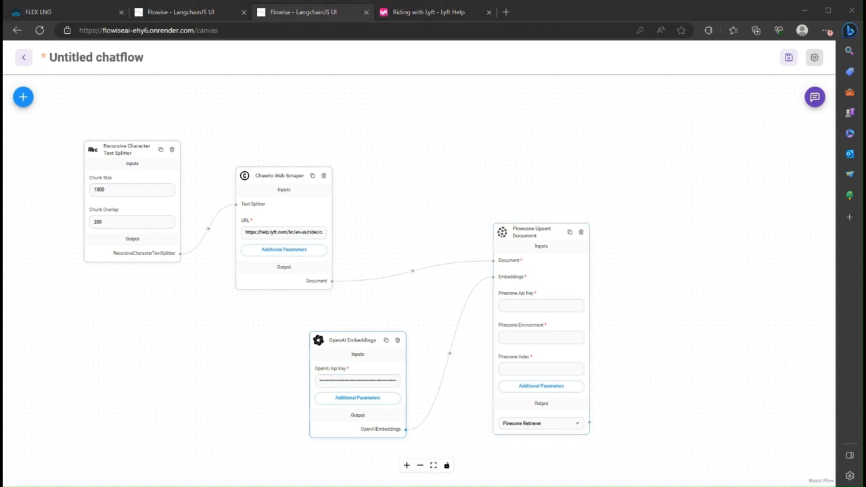
key(alt+Tab)
click(530, 305)
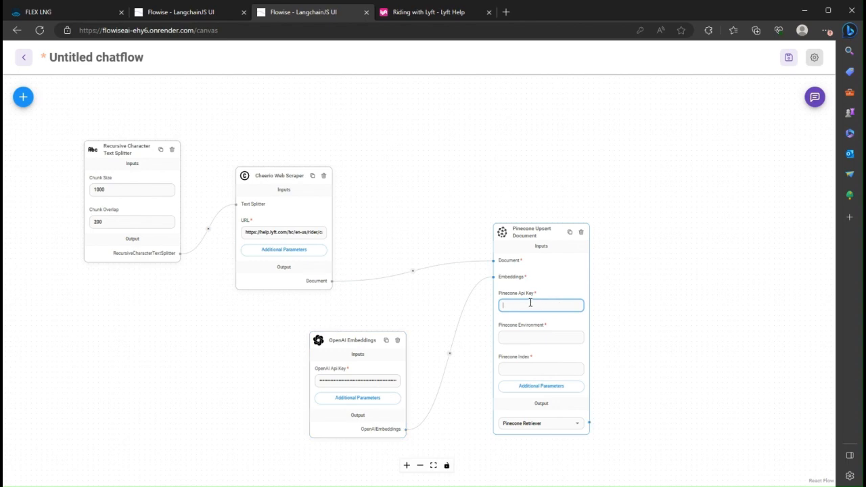
key(ctrl+v)
Set the Pinecone Upsert Document node's environment to us-west4-gcp-free and its index to course
click(534, 338)
key(alt+Tab)
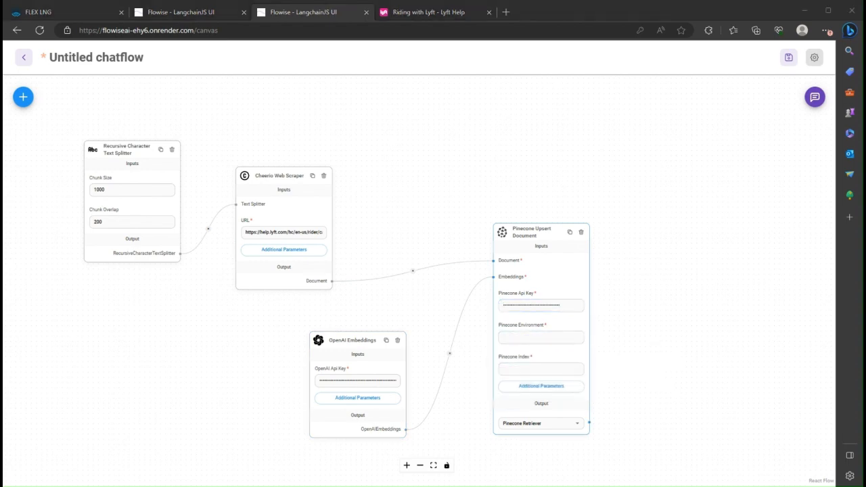
key(alt+Tab)
text(us-west4-gcp-free)
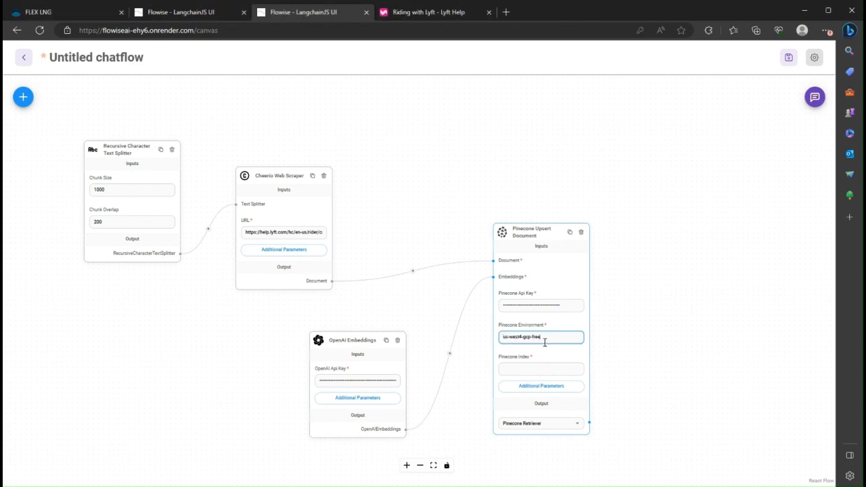
click(547, 369)
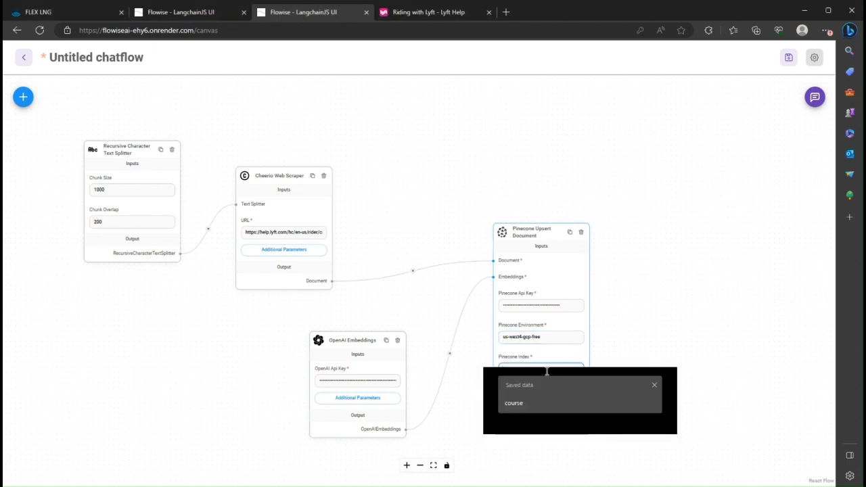
click(558, 400)
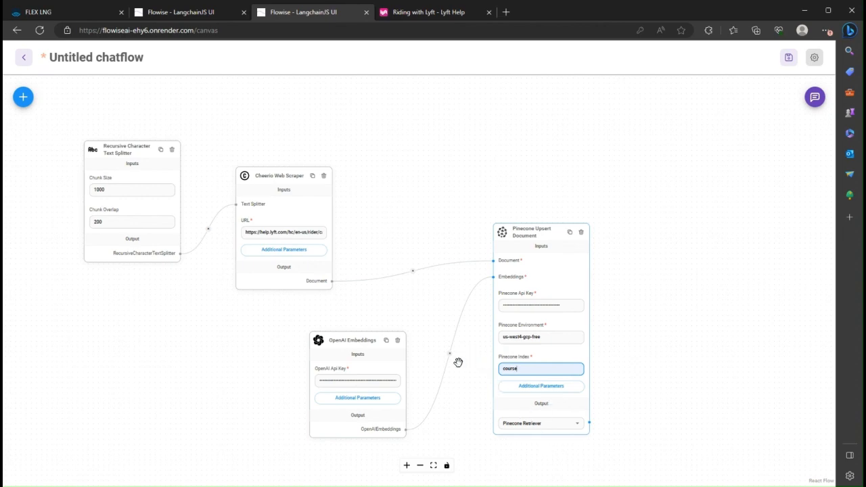
Set the Pinecone Namespace to lyft-faq in the Pinecone Upsert Document's additional parameters
click(565, 388)
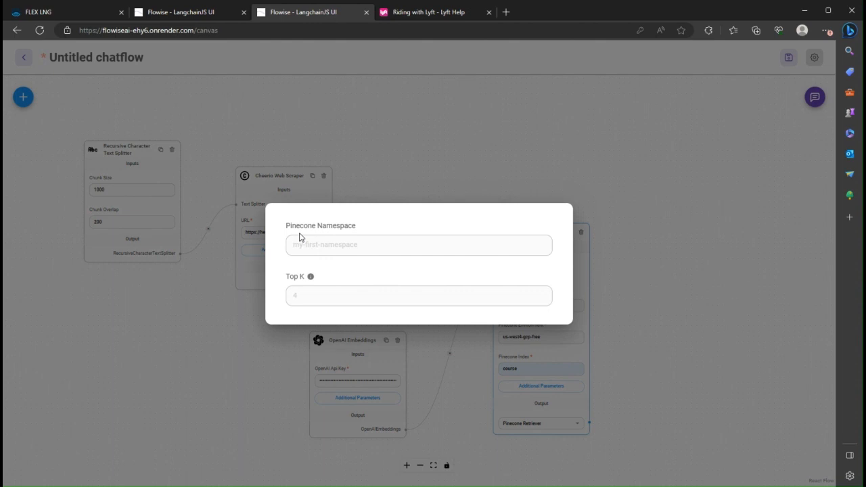
click(361, 242)
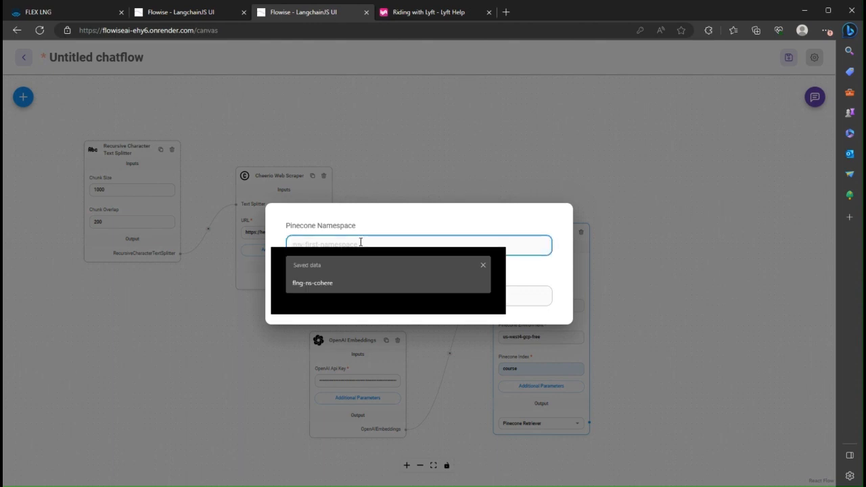
text(lyf)
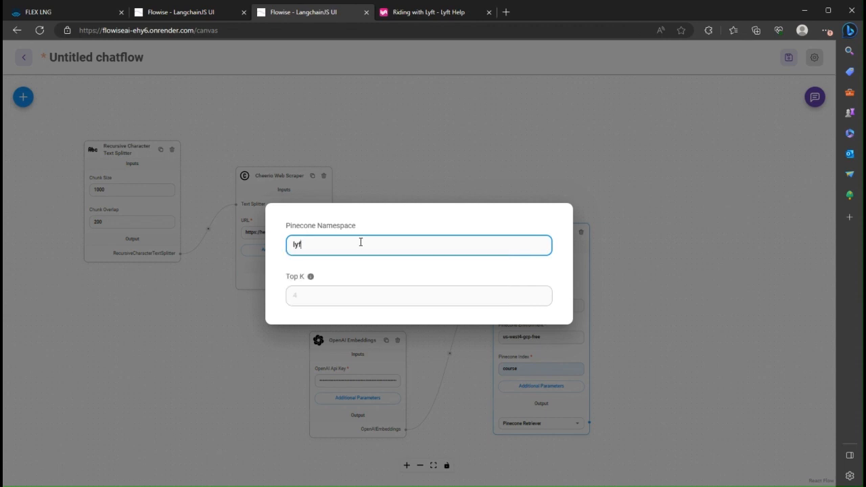
text(t-faq)
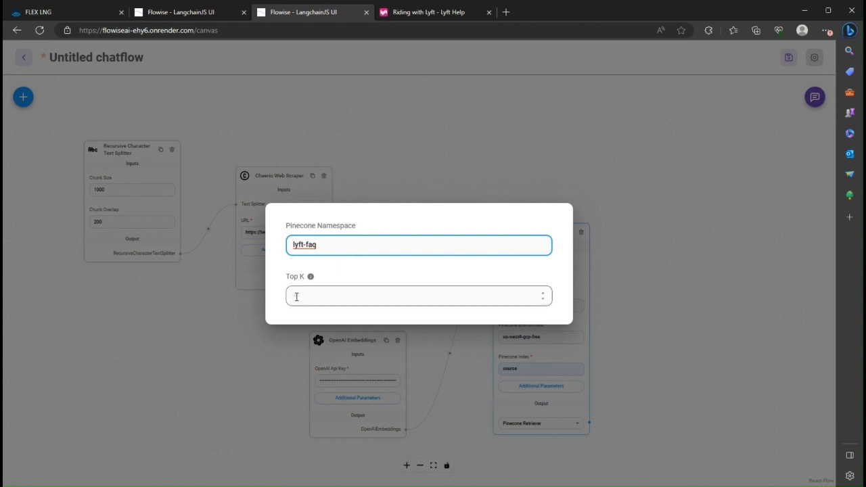
mouse_move(312, 278)
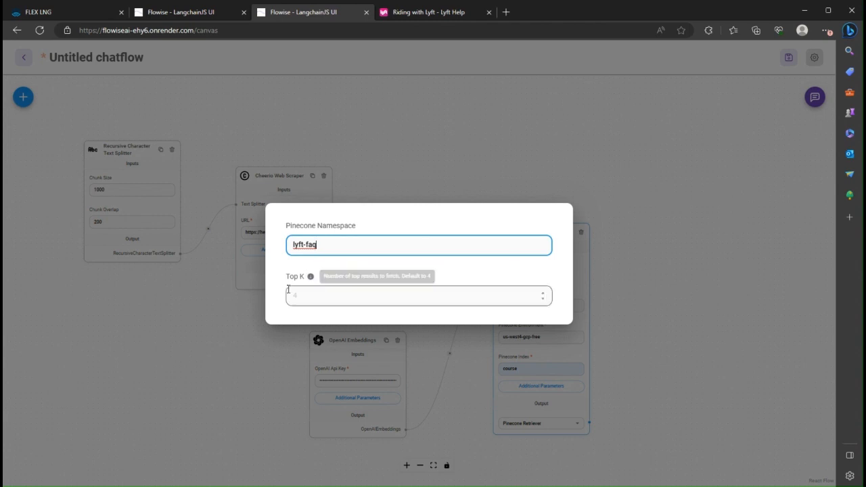
click(227, 331)
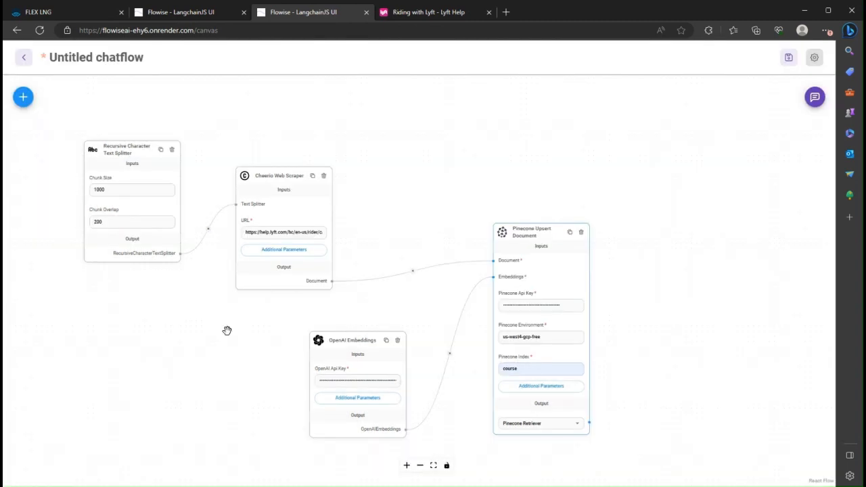
Save the new chatflow under the name "lyft - upsert"
click(790, 57)
click(472, 254)
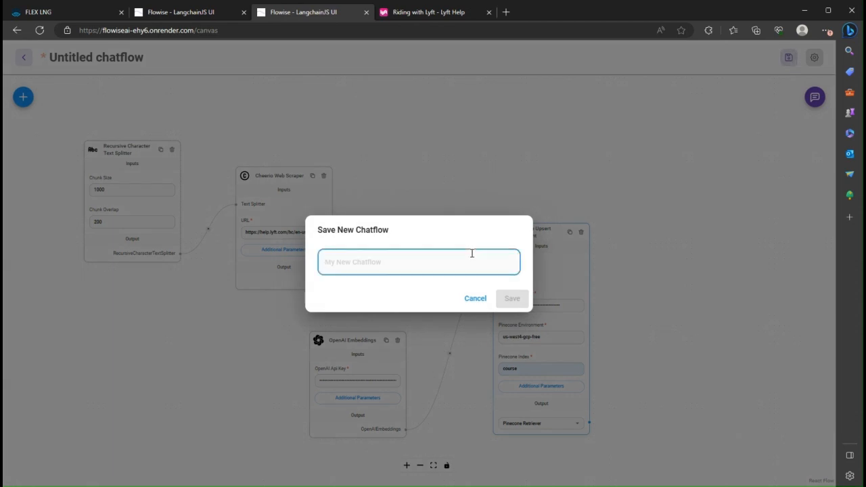
text(lyft)
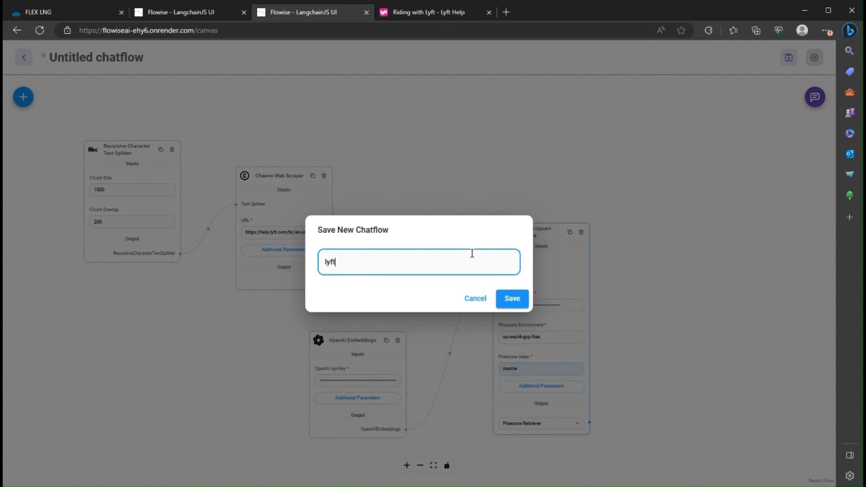
text( - upsert)
click(517, 300)
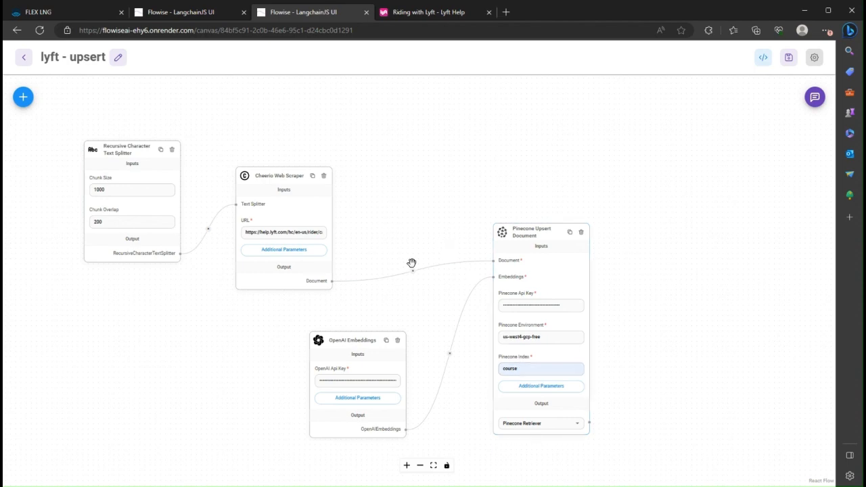
Enable Web Scrap for Relative Links in the Cheerio Web Scraper's additional parameters and save the chatflow
click(278, 250)
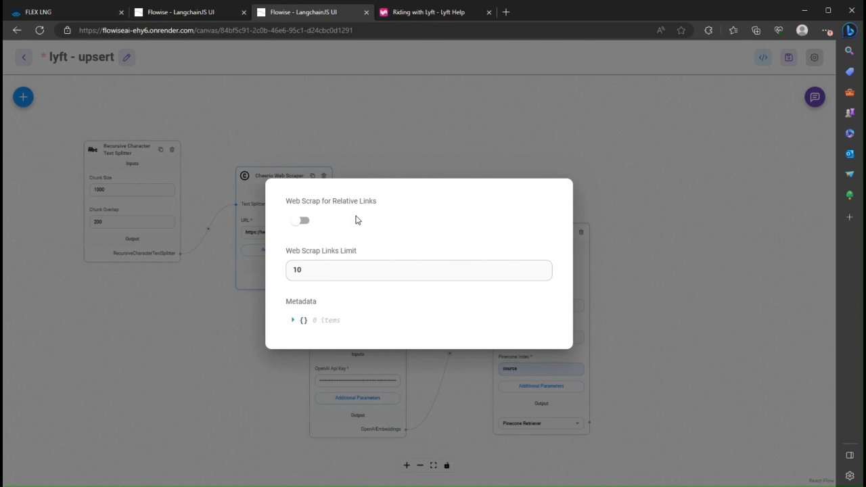
click(307, 224)
click(672, 256)
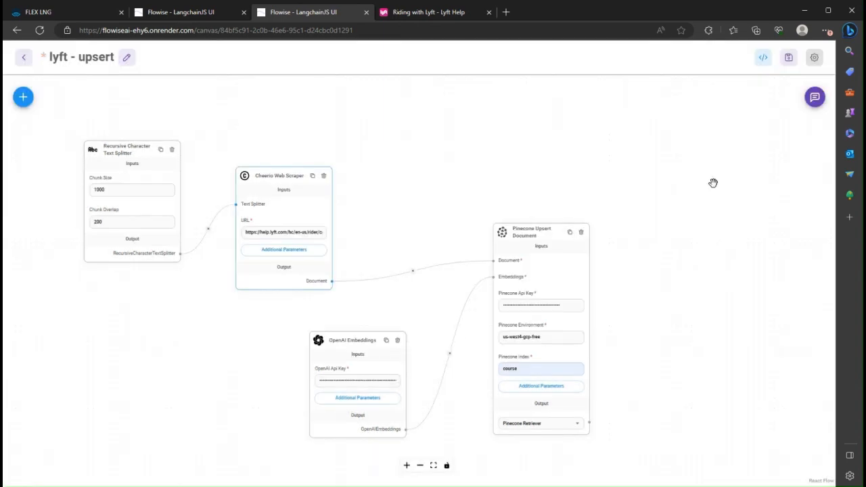
click(790, 59)
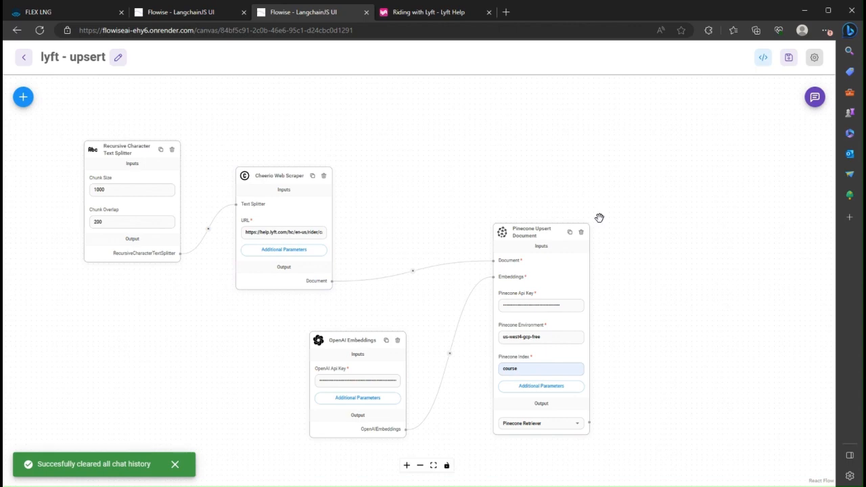
Add a Conversational Retrieval QA Chain node to the canvas beyond the Pinecone Upsert Document node
drag(655, 234, 543, 250)
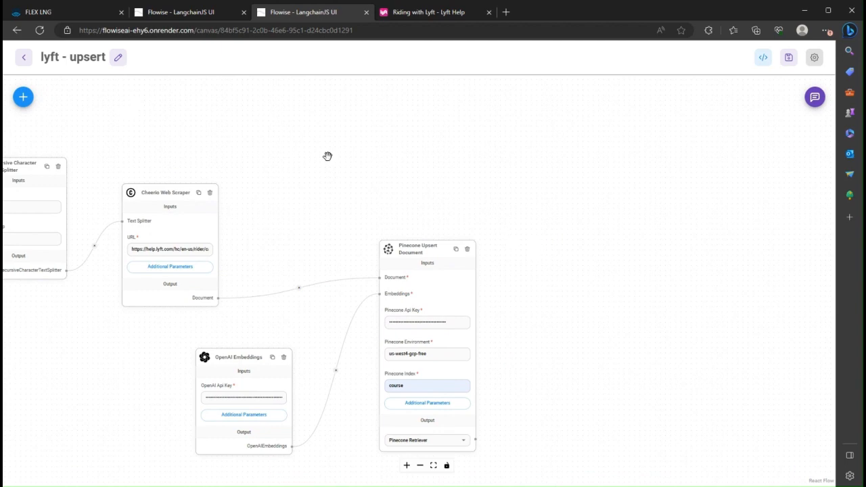
click(25, 99)
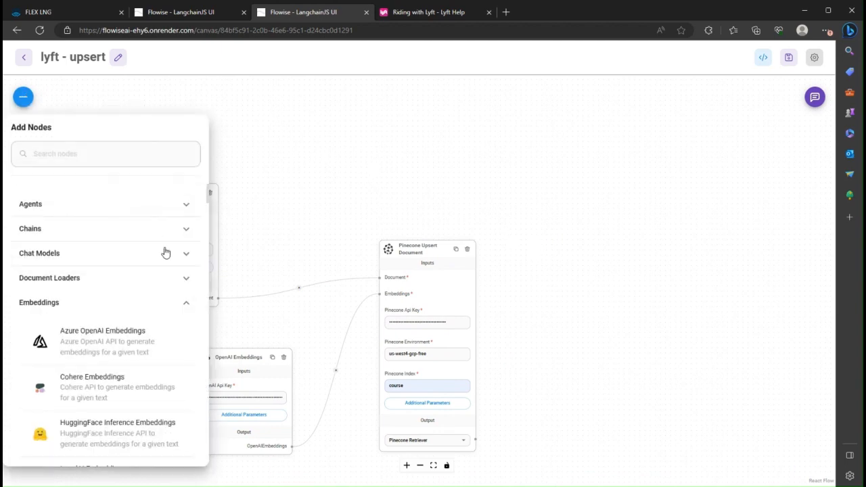
click(189, 303)
click(188, 229)
scroll(160, 264, down, 1)
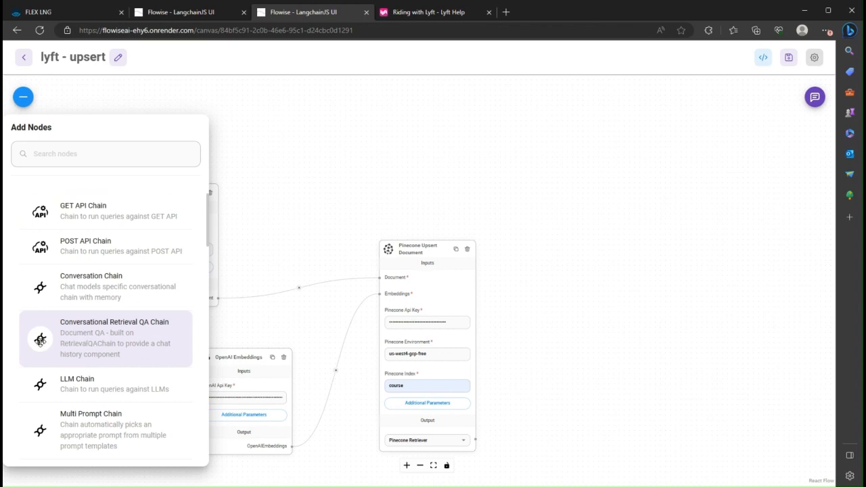
drag(42, 340, 658, 260)
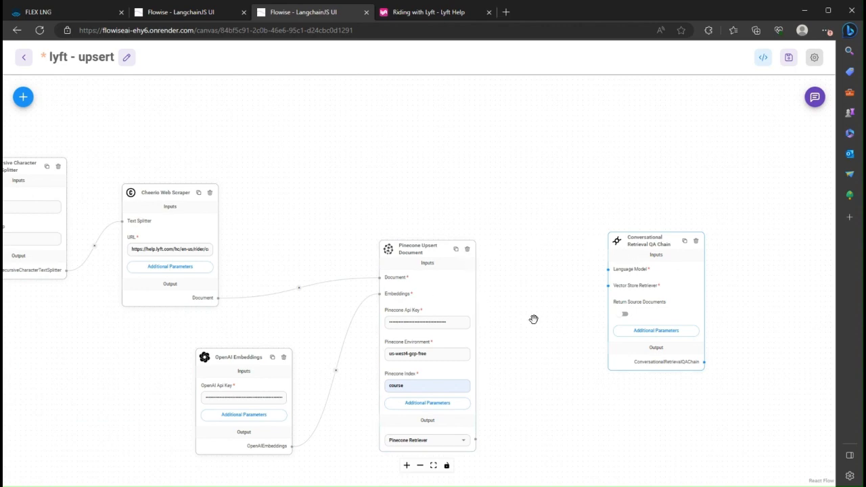
mouse_move(534, 318)
mouse_down()
mouse_move(514, 269)
mouse_move(532, 303)
mouse_up()
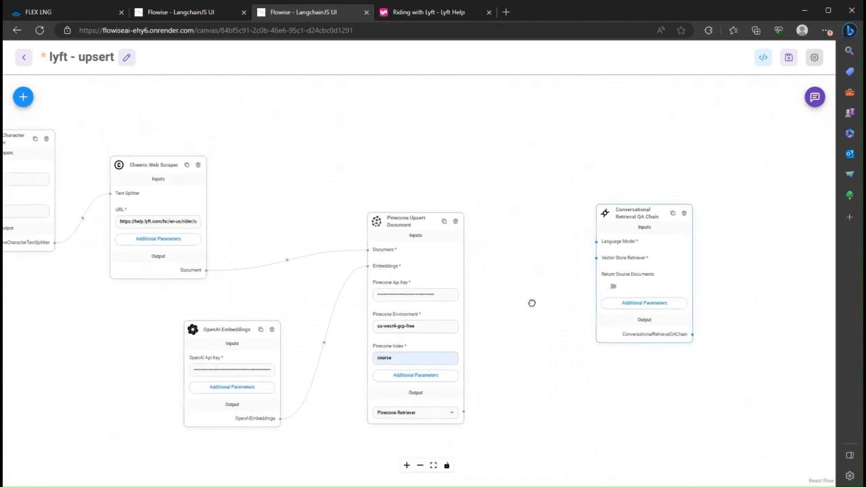
drag(548, 244, 569, 269)
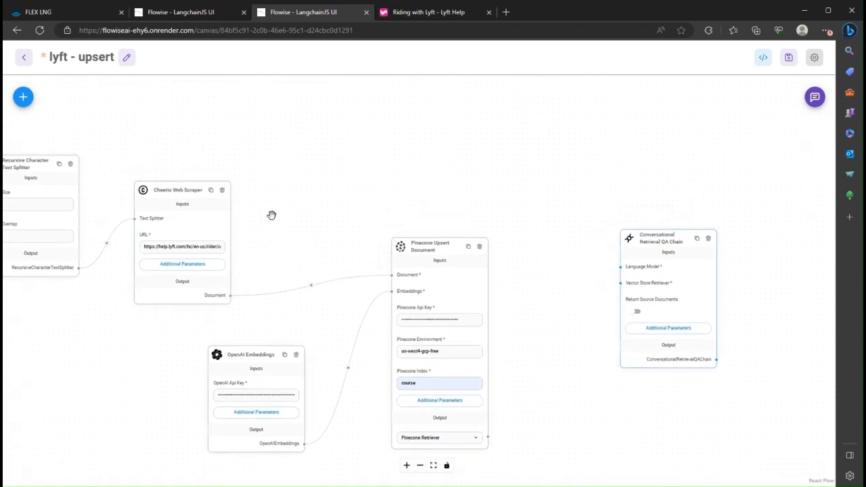
Add an OpenAI LLM node above the Conversational Retrieval QA Chain and connect its output to the chain's Language Model input
click(25, 98)
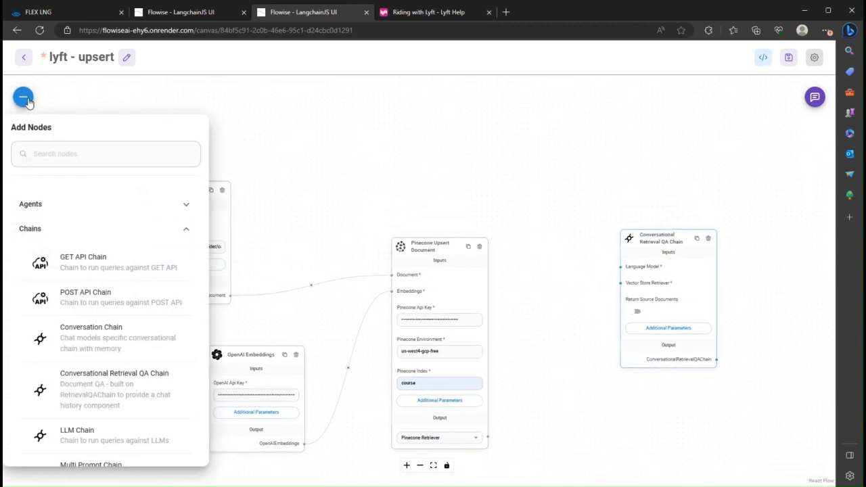
click(186, 232)
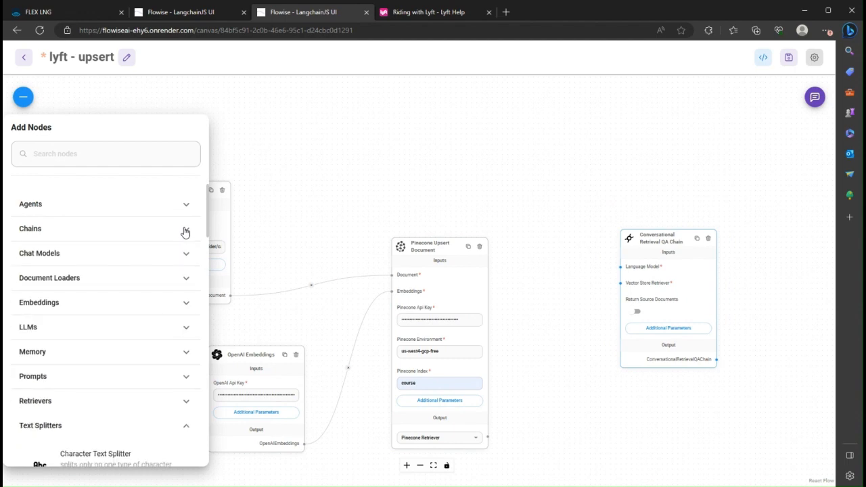
scroll(186, 232, down, 1)
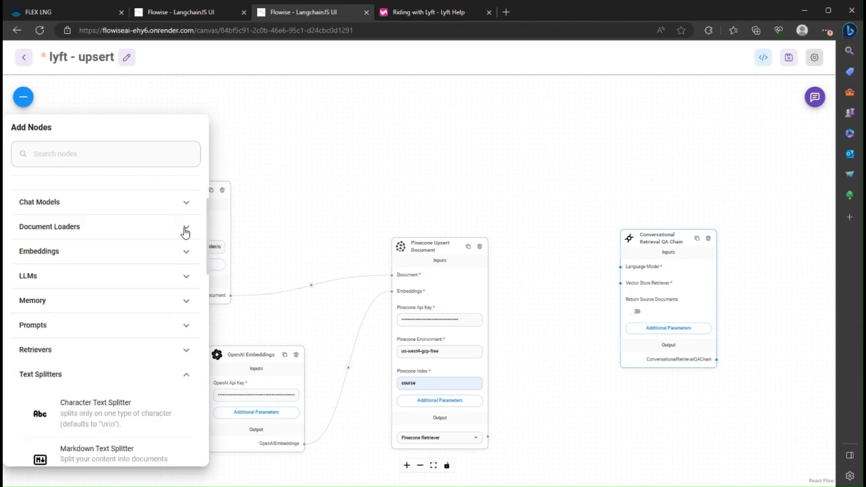
click(185, 272)
scroll(168, 225, down, 1)
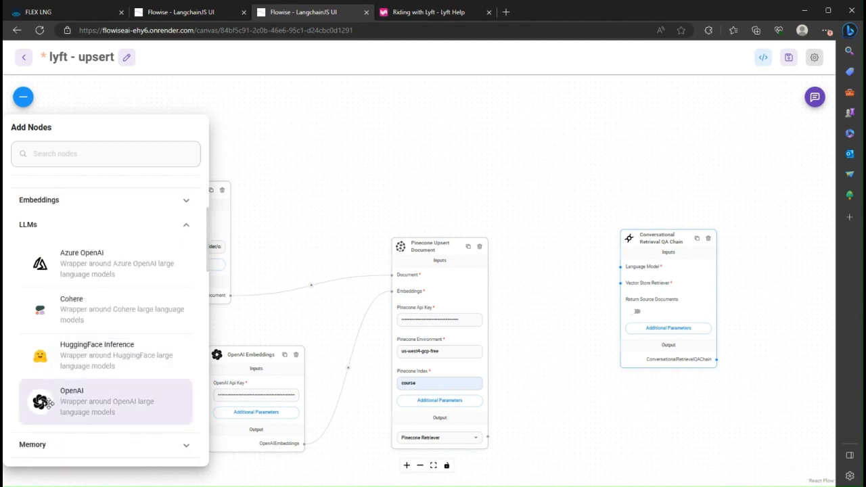
drag(47, 403, 551, 90)
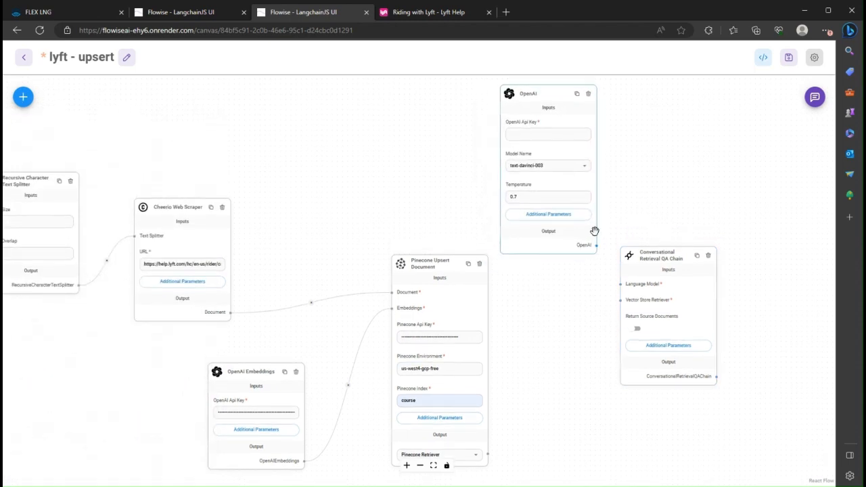
drag(597, 245, 619, 283)
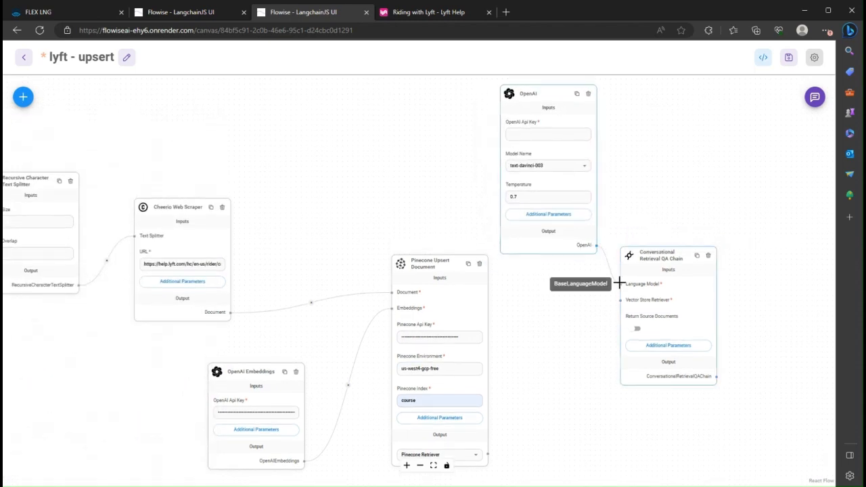
Connect the Pinecone Upsert Document's Pinecone Retriever output to the Conversational Retrieval QA Chain's Vector Store Retriever input
drag(544, 395, 520, 305)
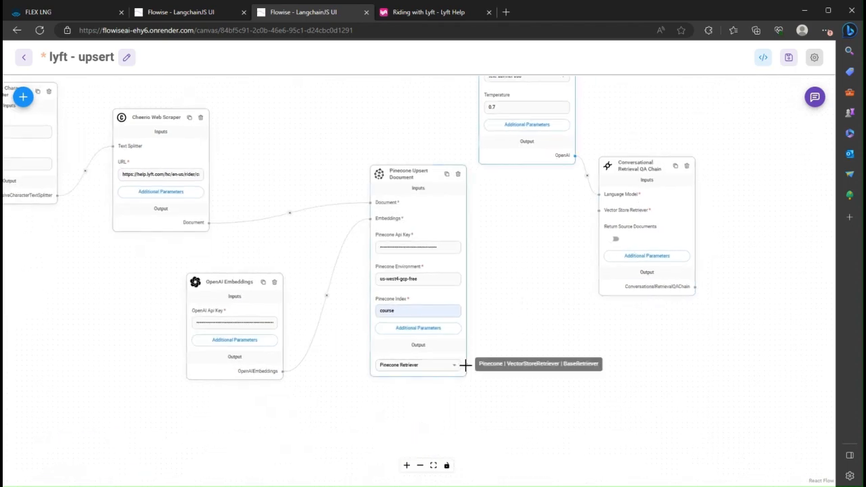
drag(466, 364, 602, 211)
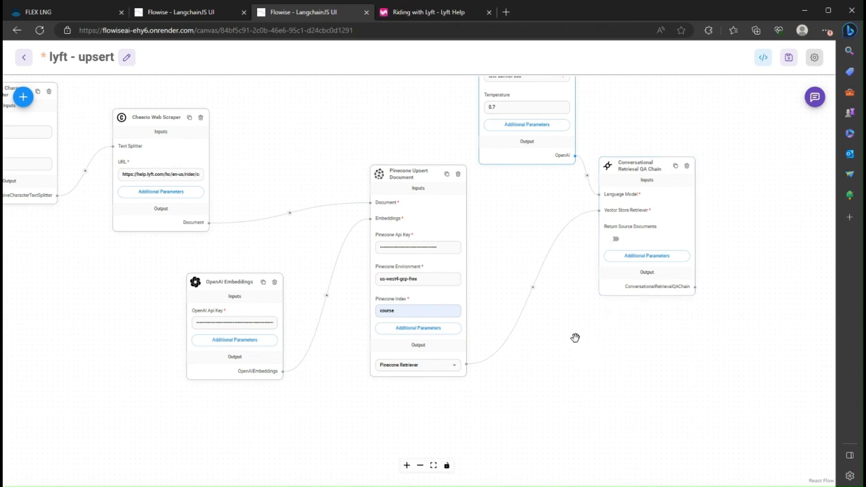
drag(576, 337, 585, 393)
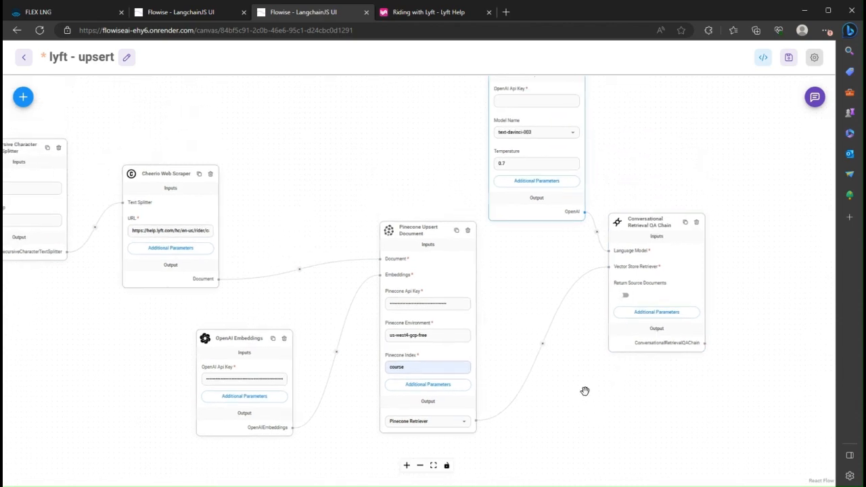
drag(412, 149, 384, 192)
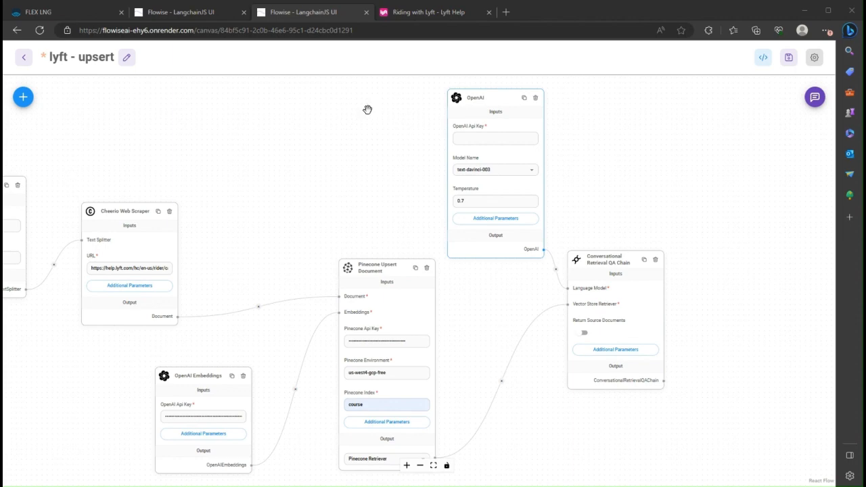
Enter the OpenAI API key in the OpenAI LLM node and reposition the node above the Conversational Retrieval QA Chain
click(494, 138)
key(ctrl+v)
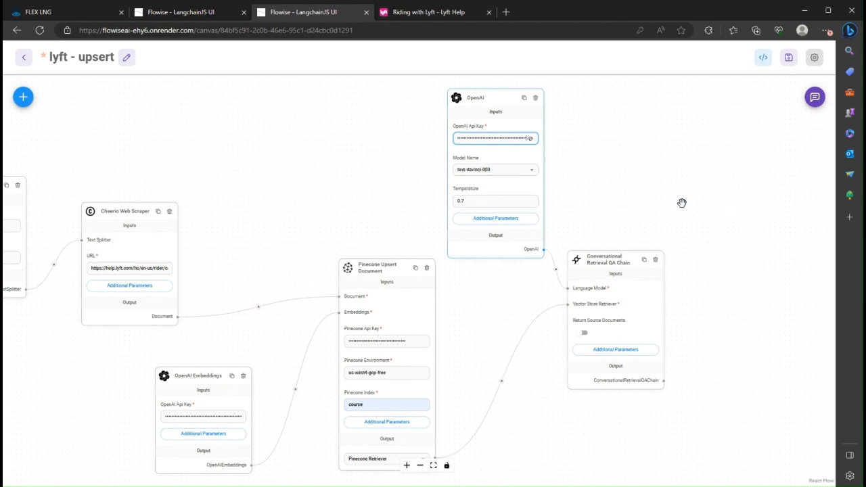
drag(475, 197, 453, 200)
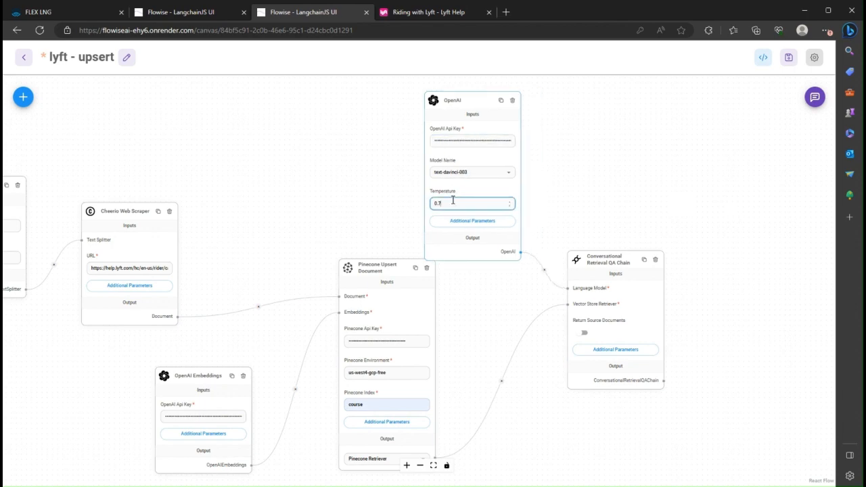
drag(468, 113, 498, 103)
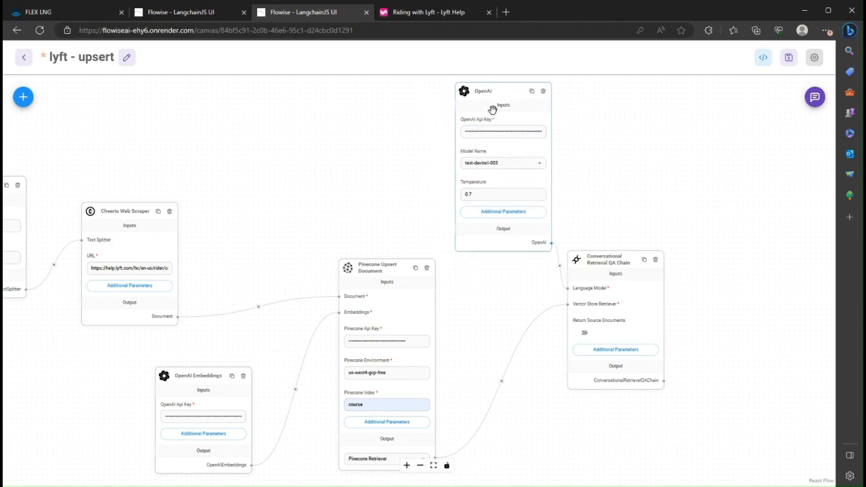
Set the OpenAI LLM node's temperature to 0 and save the chatflow
double_click(492, 193)
text(0)
click(623, 174)
click(790, 59)
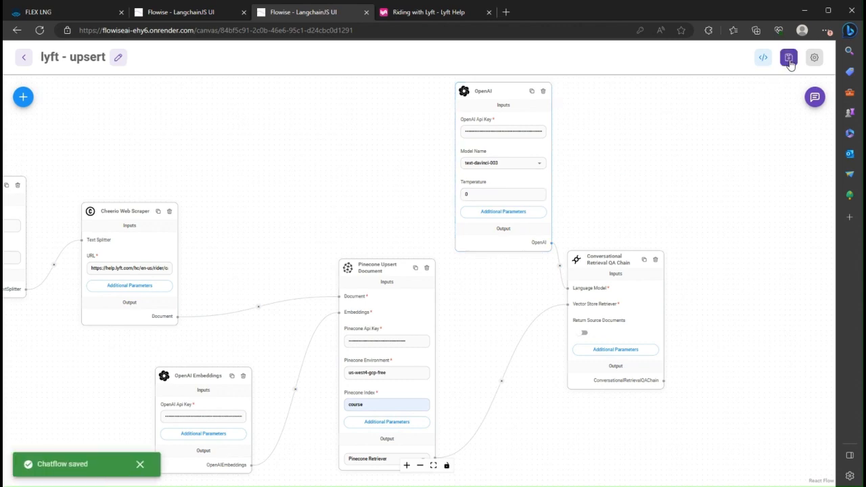
Open the chatflow's test chat and ask "How do I hail a ride"
click(817, 99)
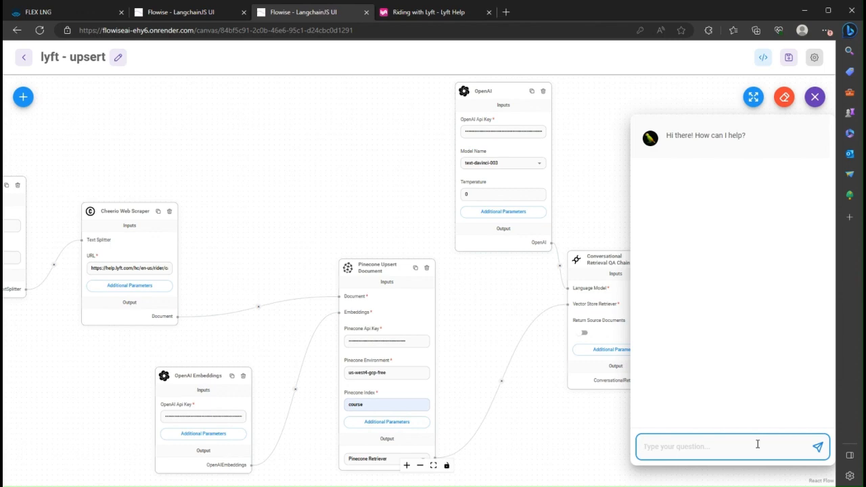
text(how do I hail a ride)
key(Return)
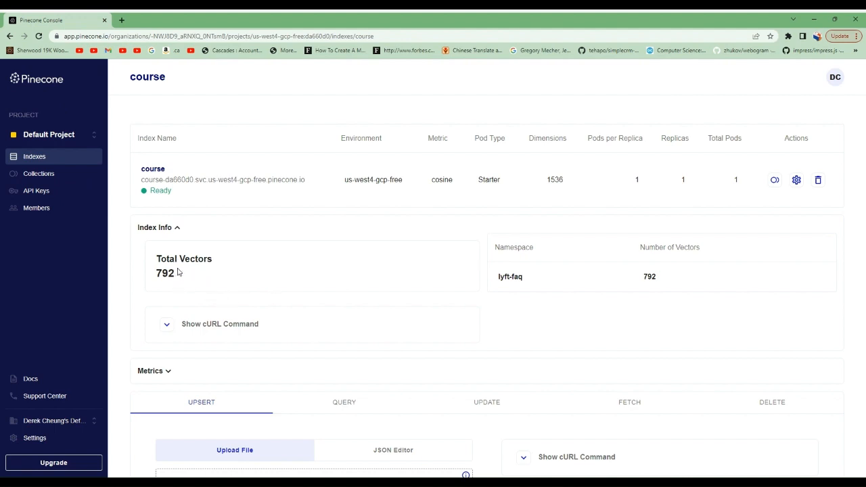
Check the course index's total vectors and the lyft-faq namespace count in the Pinecone console, and read the chatbot's answer in Flowise
drag(158, 261, 197, 279)
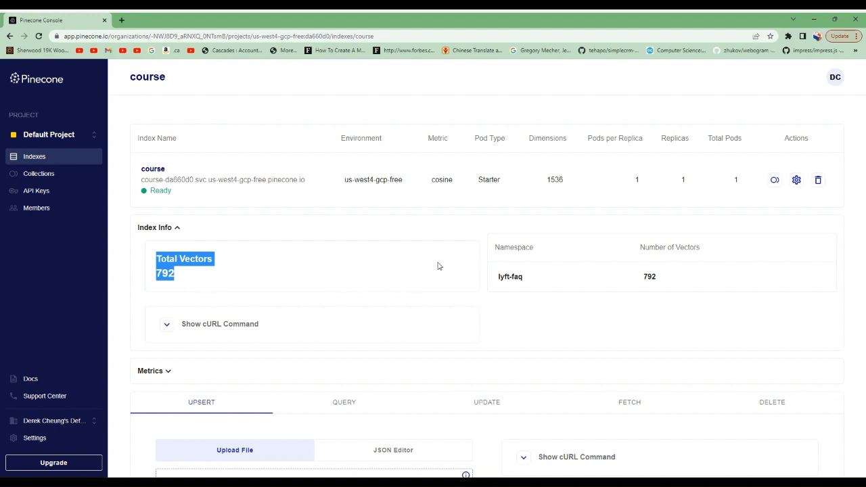
drag(644, 277, 658, 282)
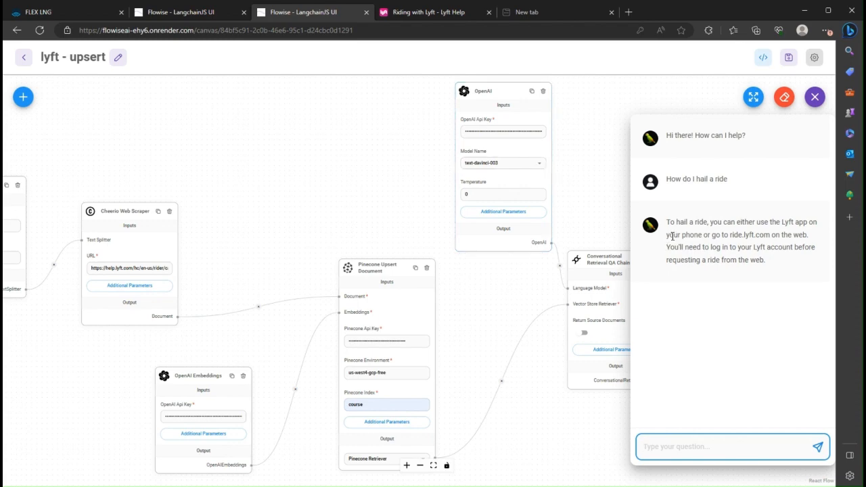
drag(670, 222, 772, 269)
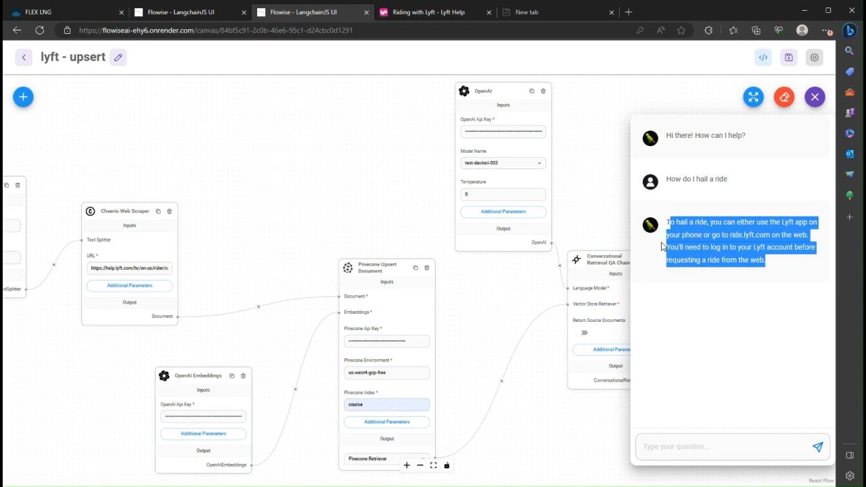
Look through the Taking rides topics on the Lyft help page and ask the chatbot "How to rate your driver"
click(408, 11)
scroll(312, 160, up, 2)
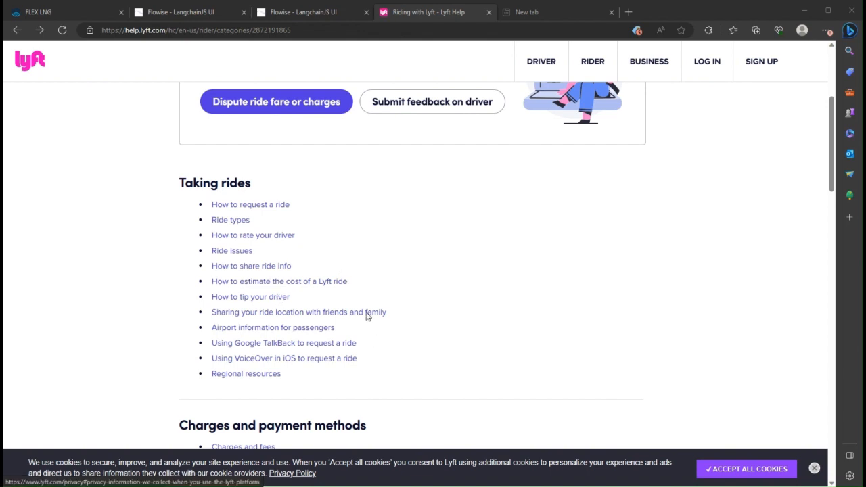
click(333, 15)
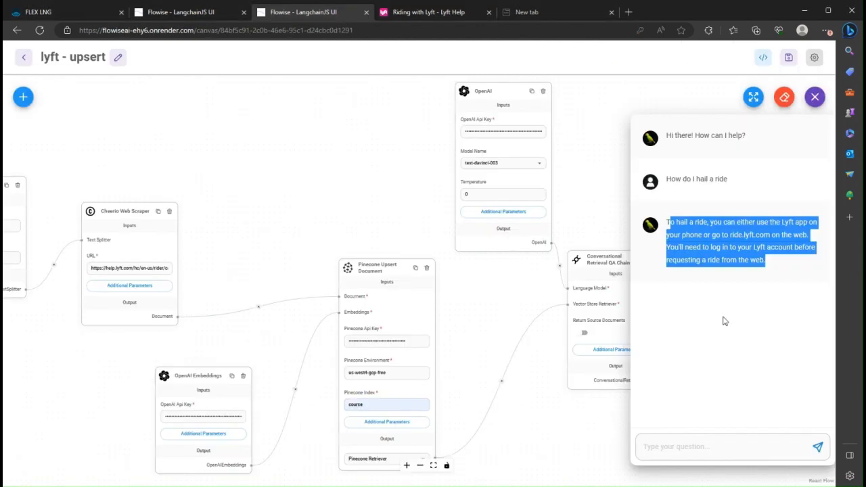
click(752, 440)
text(How to rate your driver)
click(818, 449)
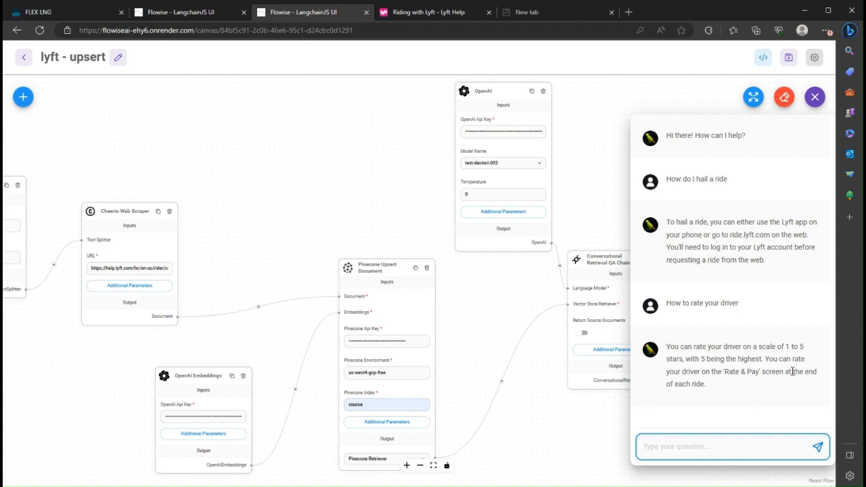
Read Lyft's "How to rate your driver" article to compare it with the chatbot's answer, and return to the topic list
click(413, 12)
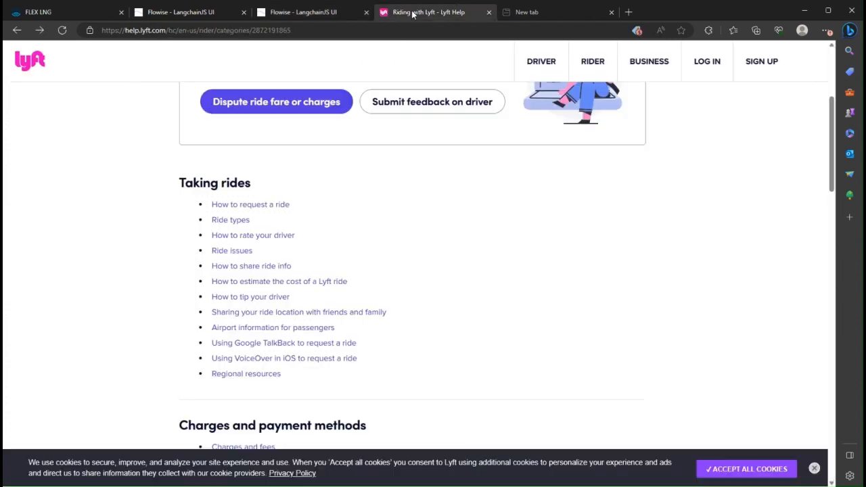
click(264, 235)
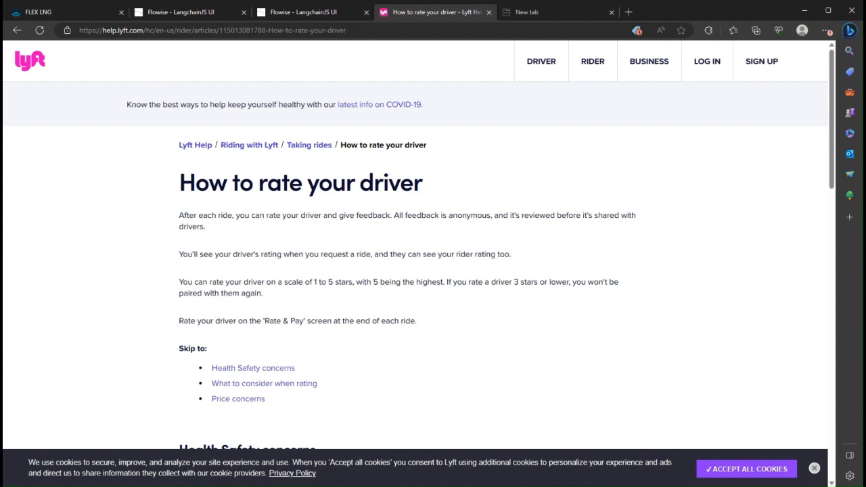
key(alt+Left)
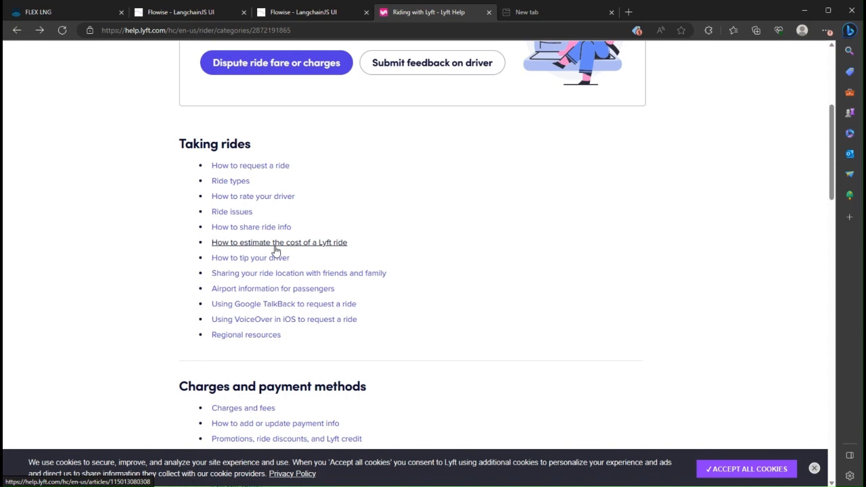
Copy the topic "How to estimate the cost of a Lyft ride" from the Lyft help page and ask it in the Flowise chat
drag(357, 245, 212, 242)
key(ctrl+c)
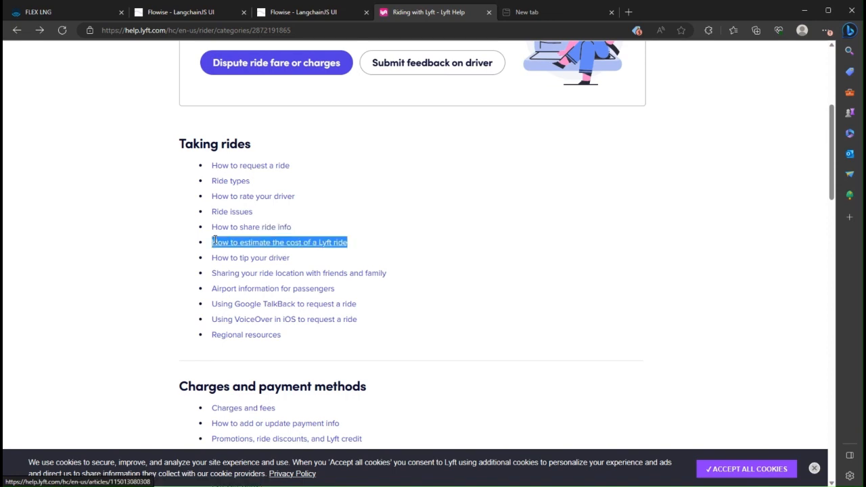
click(323, 247)
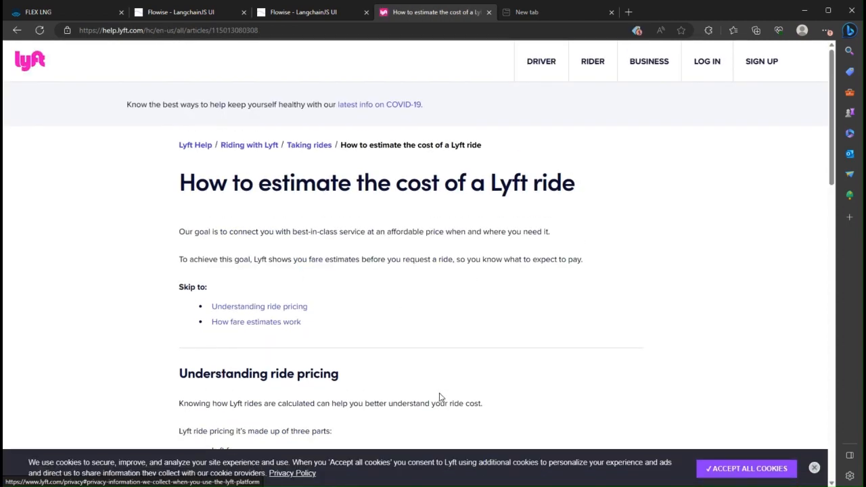
click(289, 13)
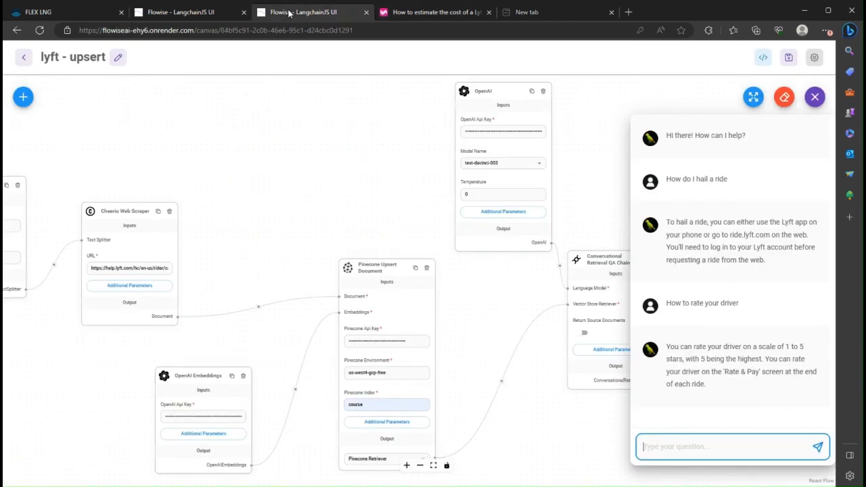
key(ctrl+v)
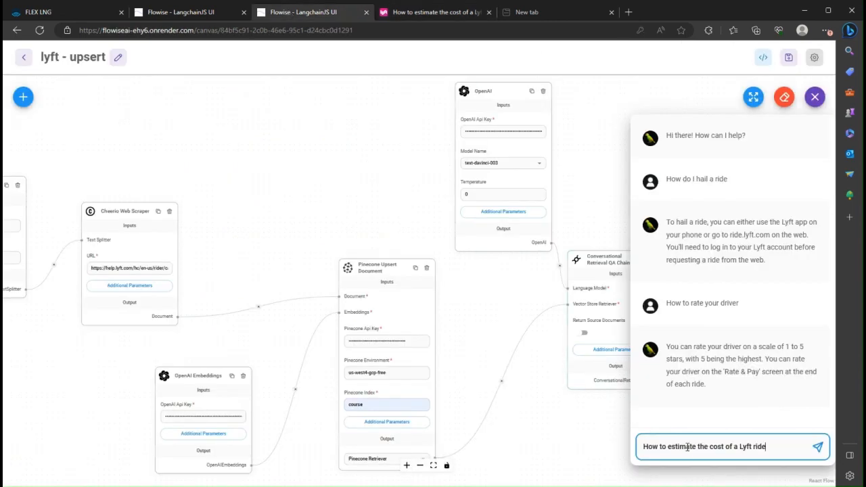
click(819, 449)
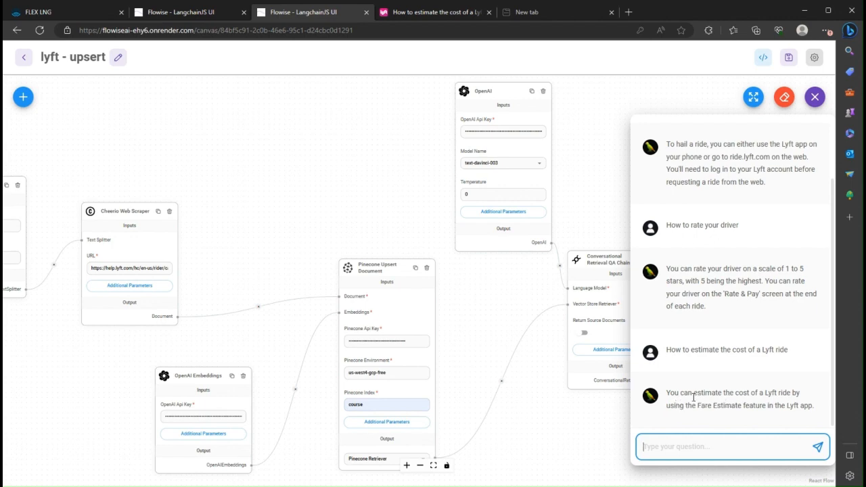
Compare the chatbot's cost estimate answer with the fare estimate section of Lyft's article, and return to the topic list
drag(699, 407, 813, 409)
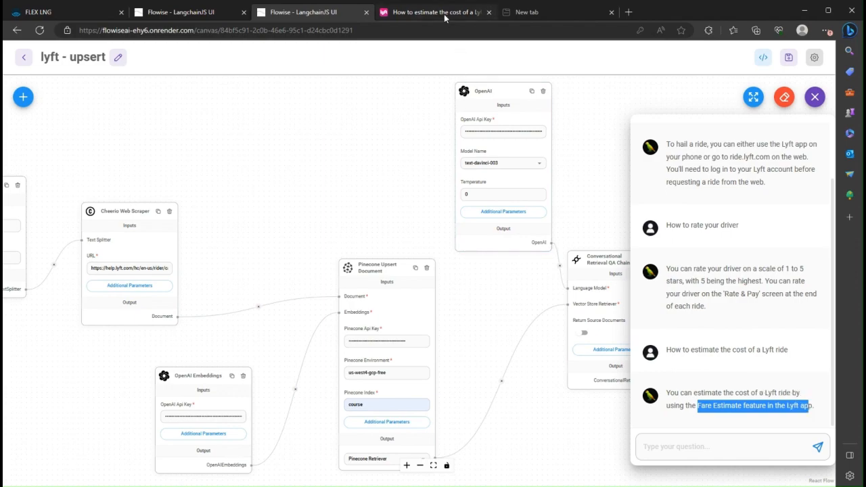
click(444, 13)
scroll(464, 331, down, 2)
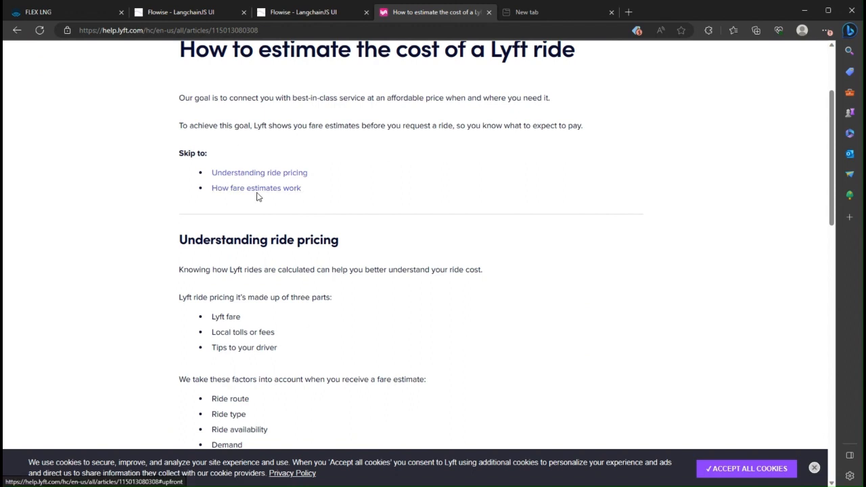
scroll(384, 269, down, 3)
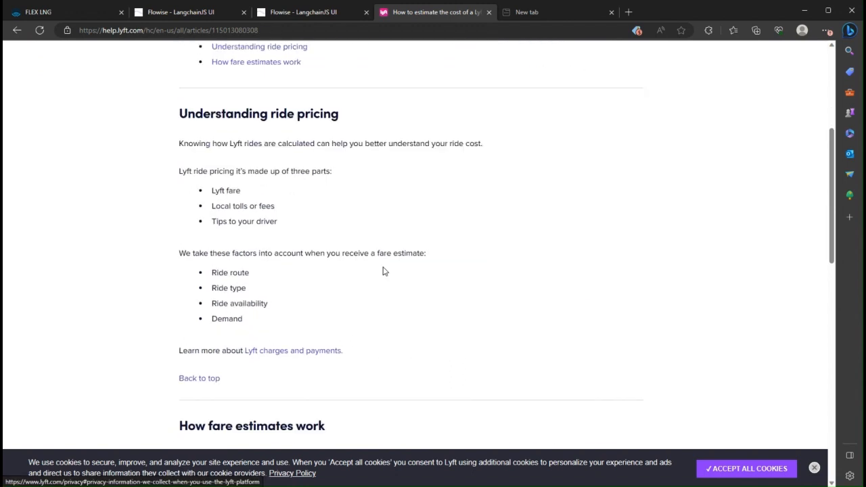
scroll(383, 272, down, 1)
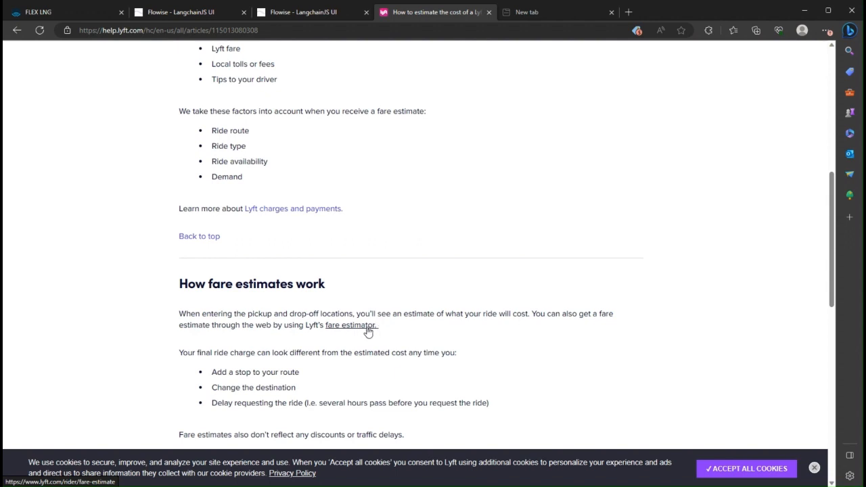
click(17, 31)
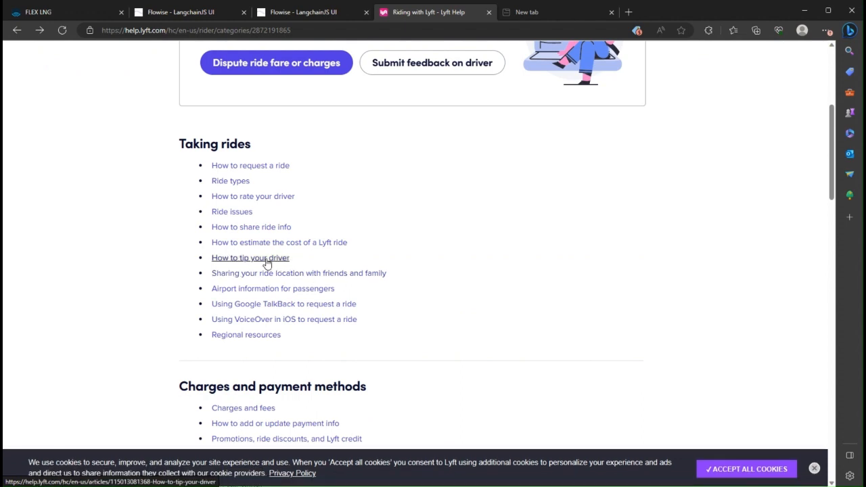
Copy the topic "How to tip your driver" from the Lyft help page and ask it in the Flowise chat
drag(295, 263, 213, 258)
key(ctrl+c)
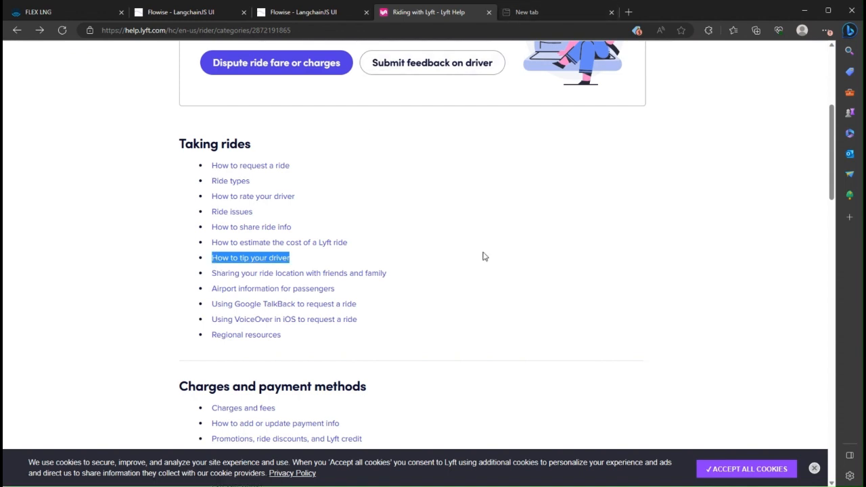
click(324, 17)
click(687, 443)
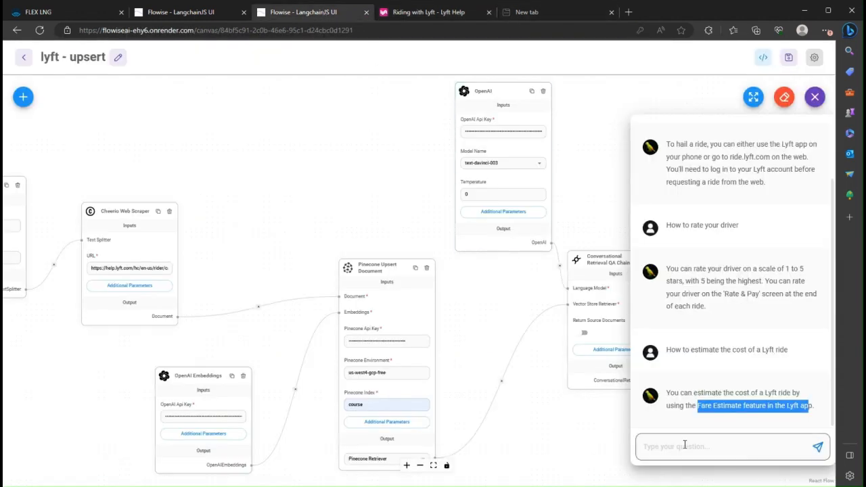
key(ctrl+v)
click(818, 447)
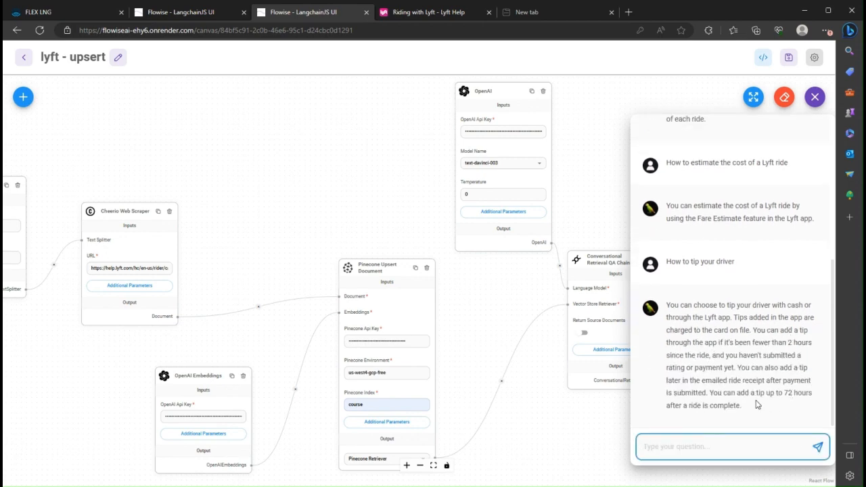
Read Lyft's "How to tip your driver" article to compare it with the chatbot's answer, and return to the Flowise chatflow
click(401, 14)
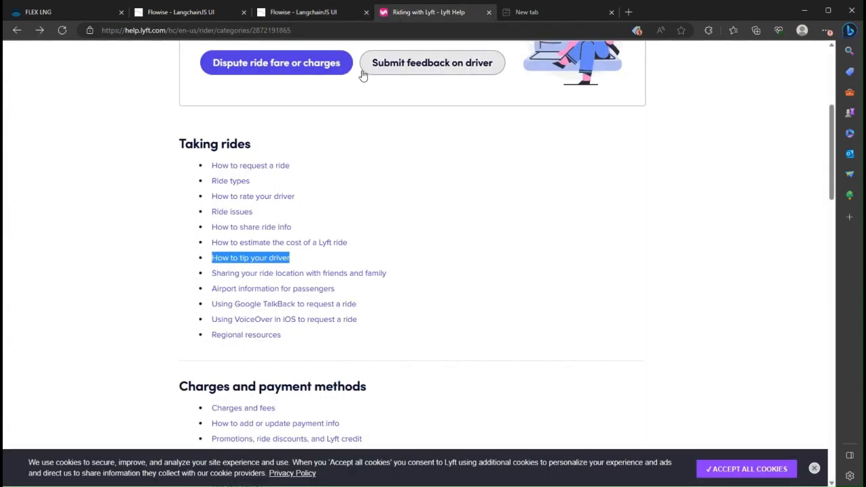
click(281, 258)
scroll(486, 321, down, 3)
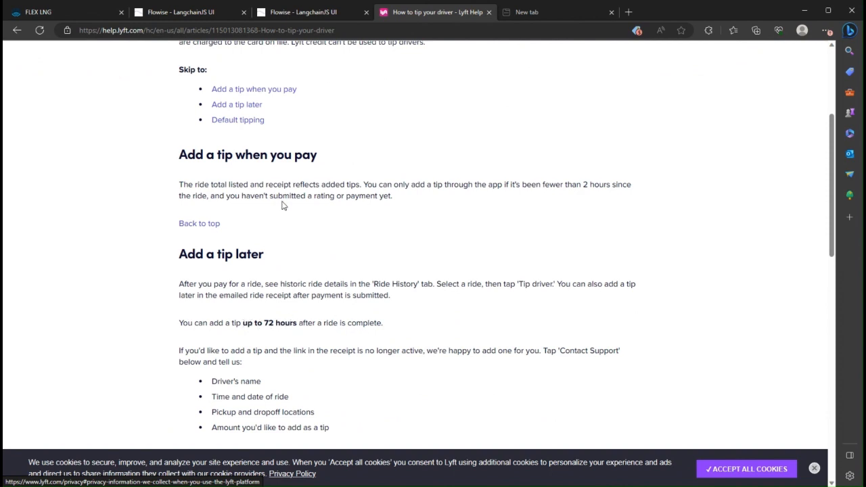
click(272, 12)
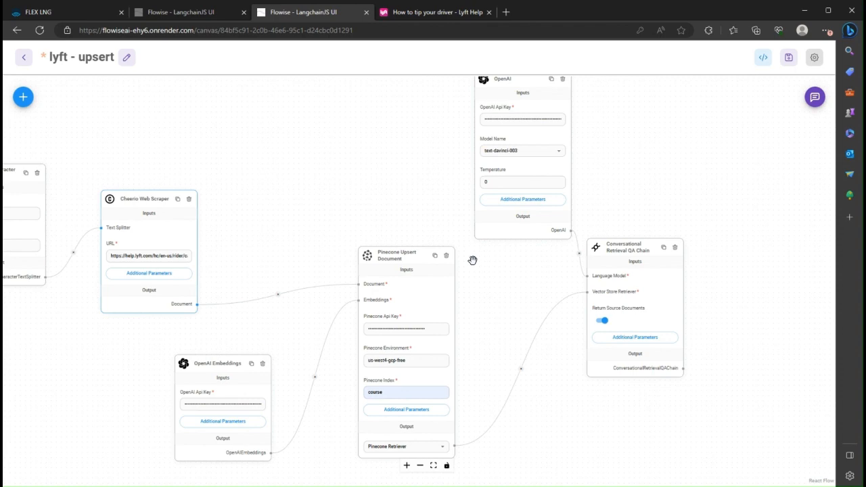
Duplicate the lyft - upsert chatflow and move the copy's Pinecone Upsert Document node up, closer to the Cheerio Web Scraper
click(815, 58)
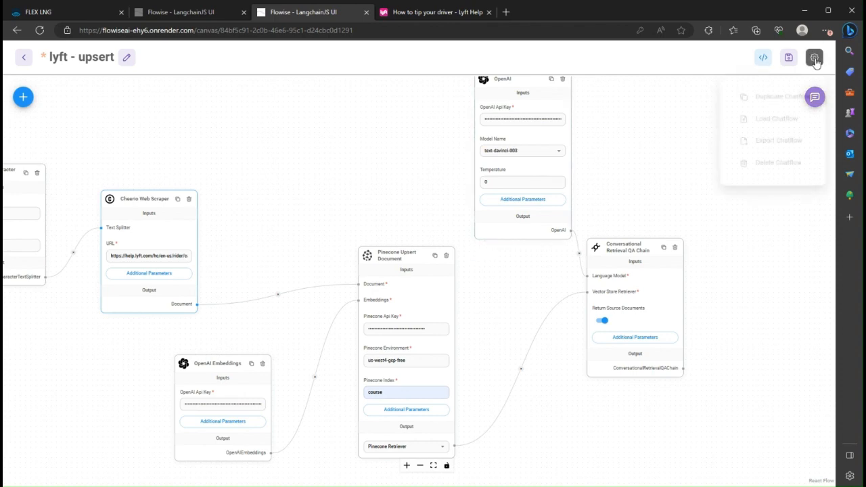
click(778, 102)
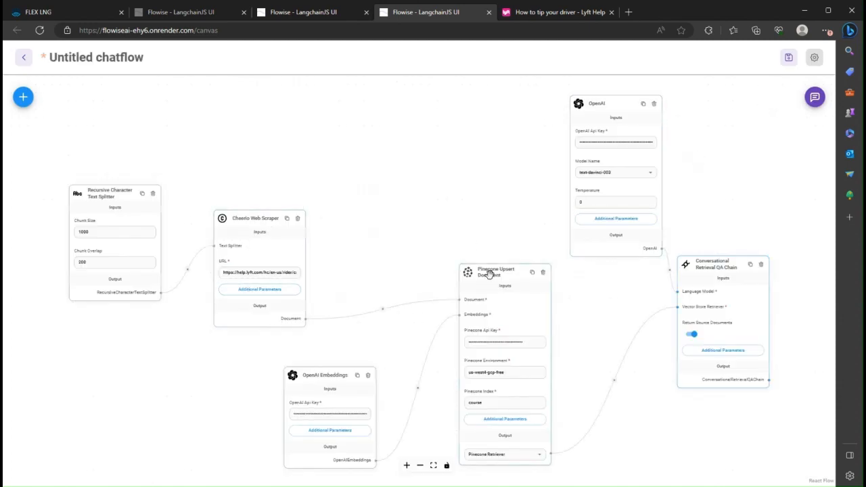
drag(490, 273, 429, 196)
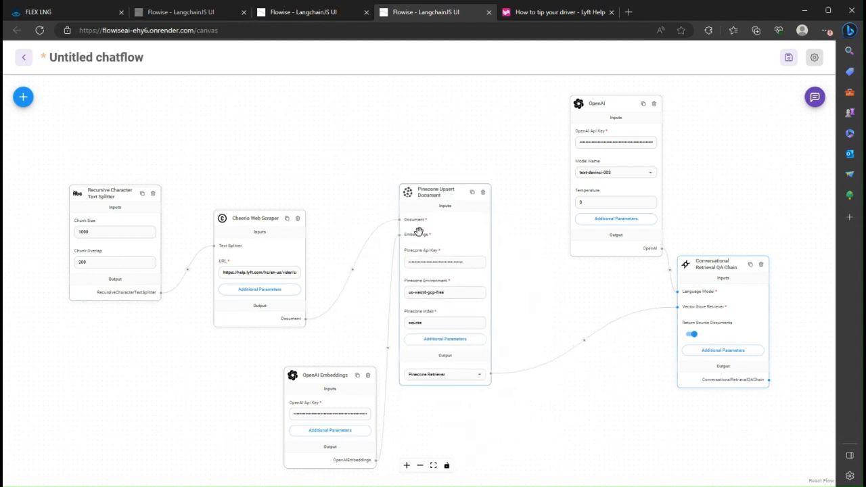
Add a Pinecone Load Existing Index vector store node to the canvas above the Pinecone Upsert Document node
click(24, 100)
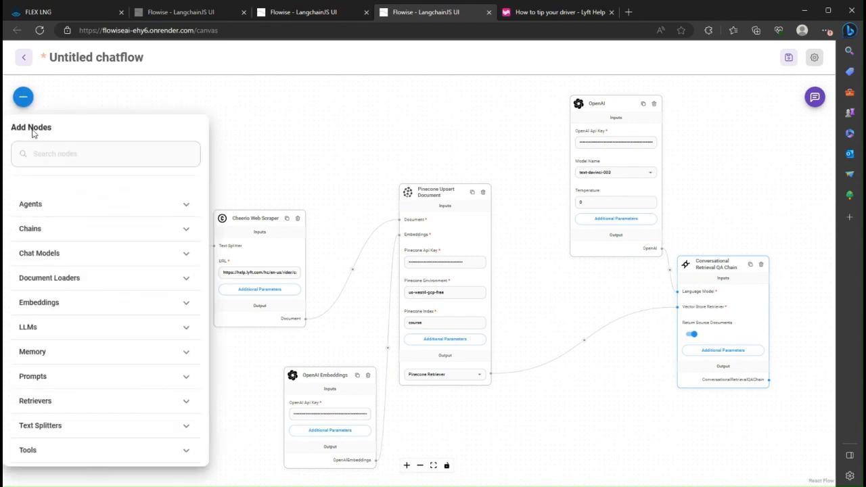
scroll(83, 400, down, 1)
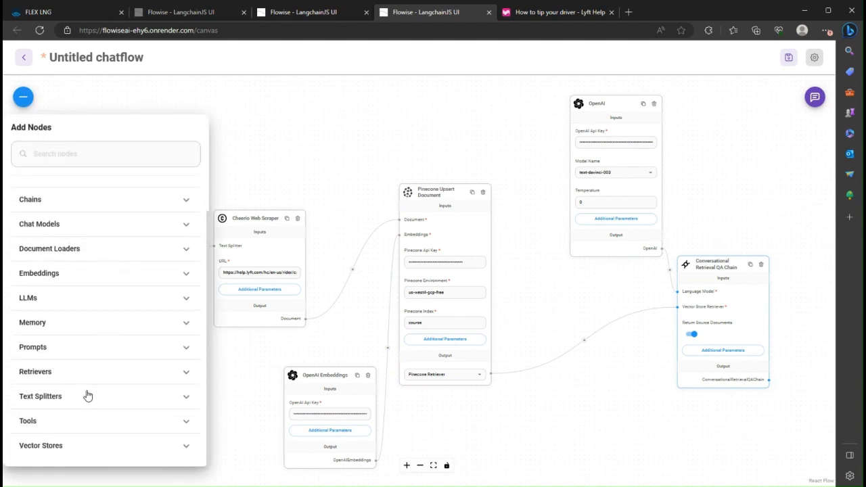
click(176, 447)
scroll(153, 379, down, 10)
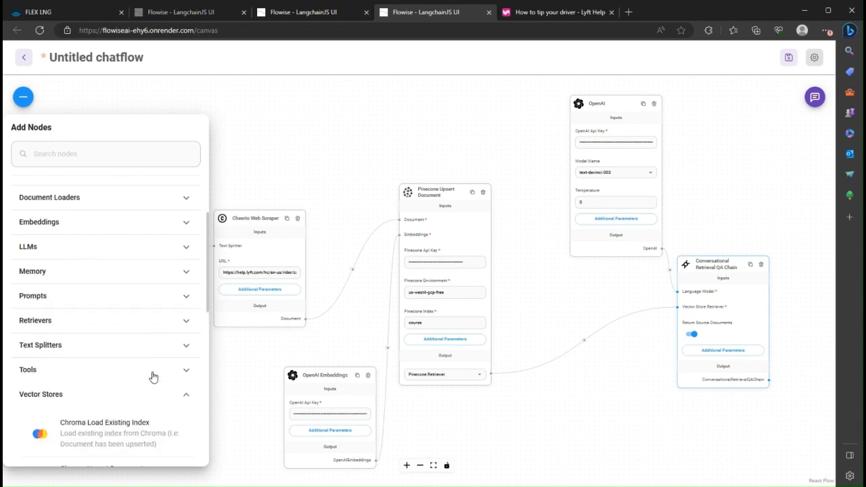
scroll(152, 371, down, 3)
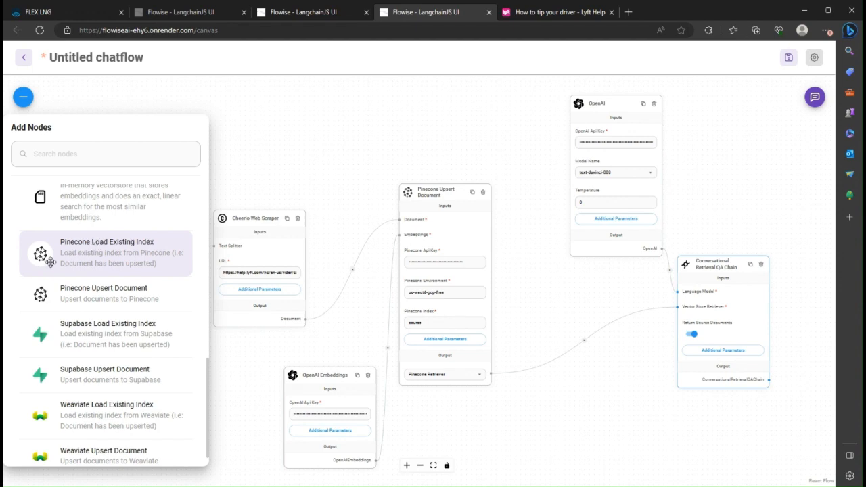
drag(99, 242, 446, 117)
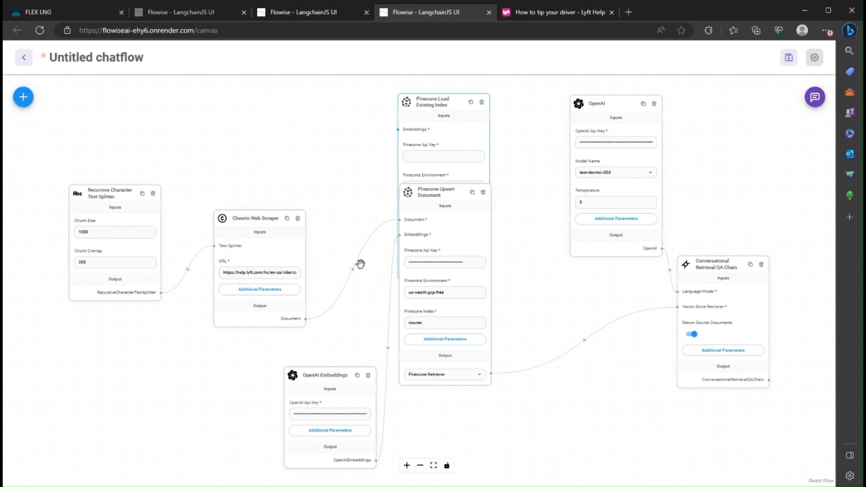
Delete the Pinecone Upsert Document, Cheerio Web Scraper and Recursive Character Text Splitter nodes, and move Pinecone Load Existing Index closer to the QA chain
click(483, 194)
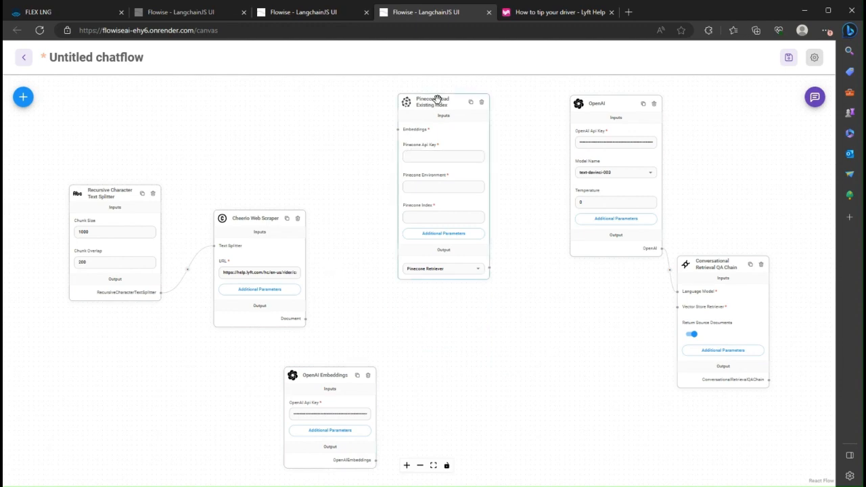
drag(438, 101, 483, 255)
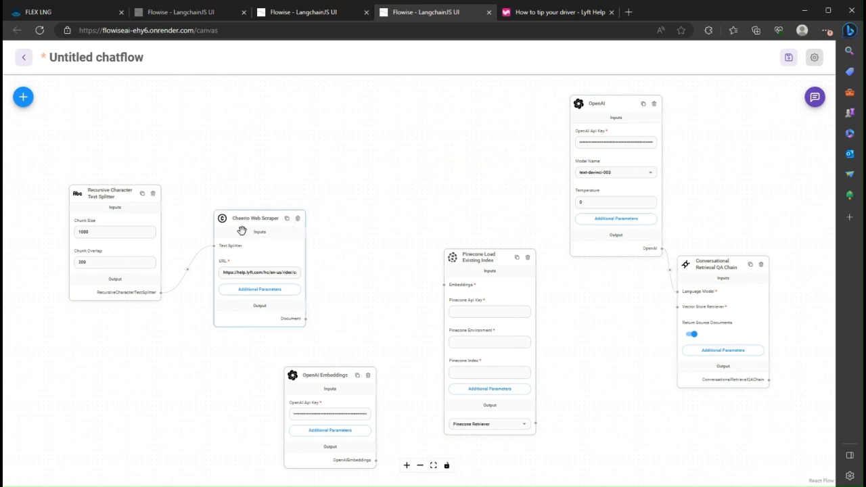
click(299, 220)
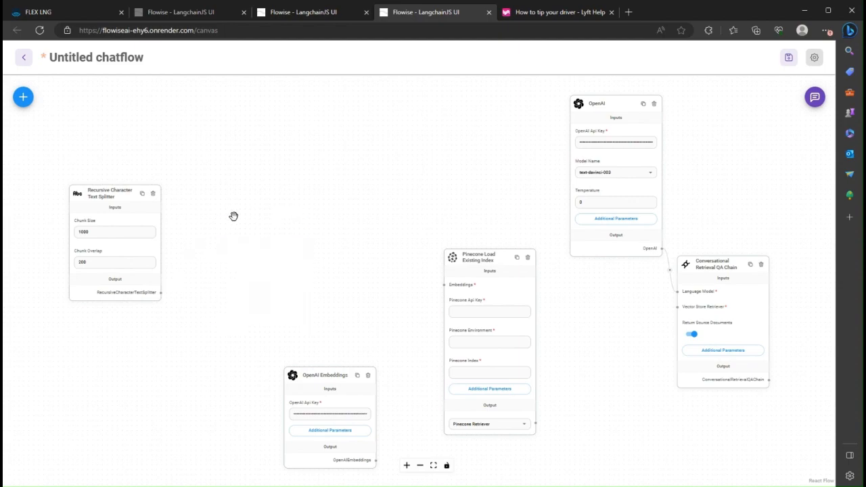
click(153, 194)
drag(246, 232, 192, 165)
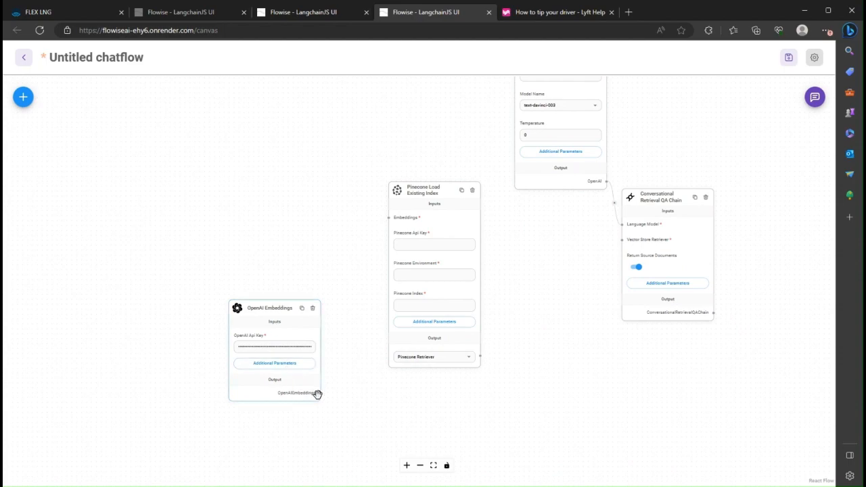
Connect the OpenAI Embeddings output to the Embeddings input of Pinecone Load Existing Index and paste the Pinecone API key into that node
drag(321, 393, 394, 217)
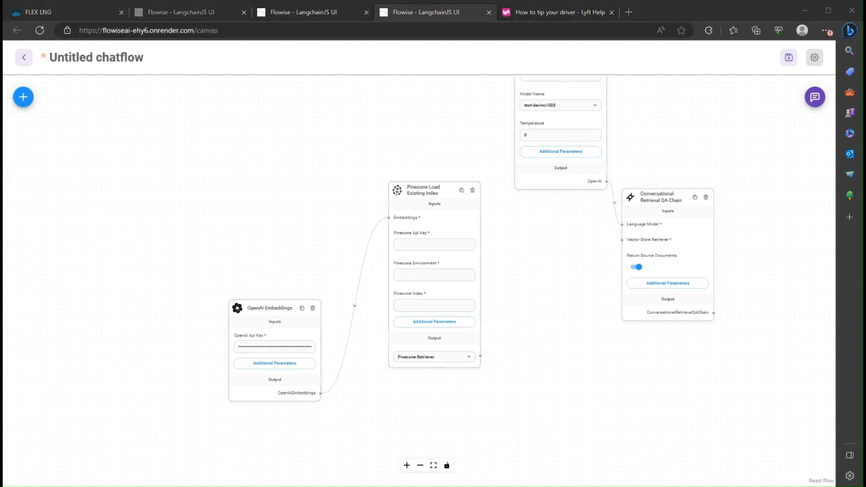
click(437, 246)
key(ctrl+v)
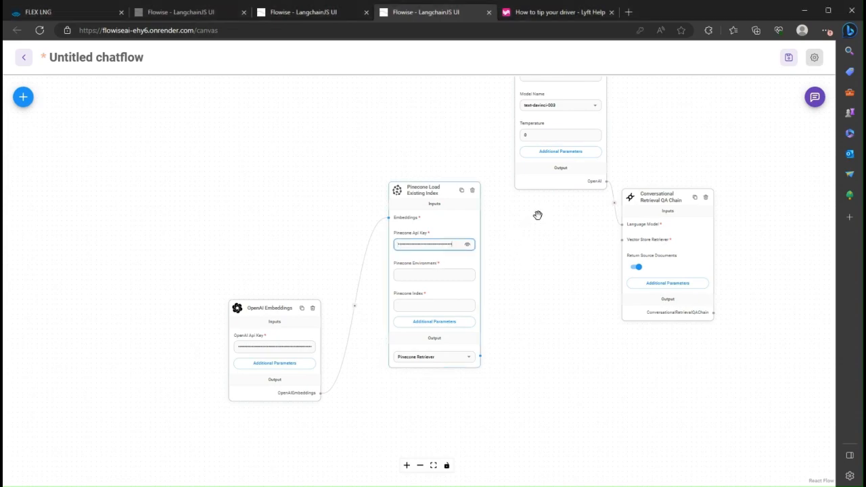
Set the Pinecone Load Existing Index node's environment to us-west4-gcp-free and its index to course
key(alt+Tab)
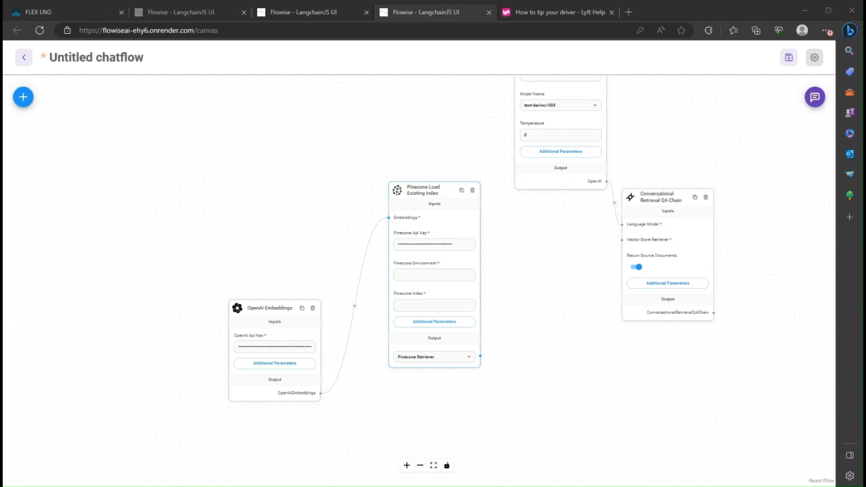
click(452, 275)
click(444, 302)
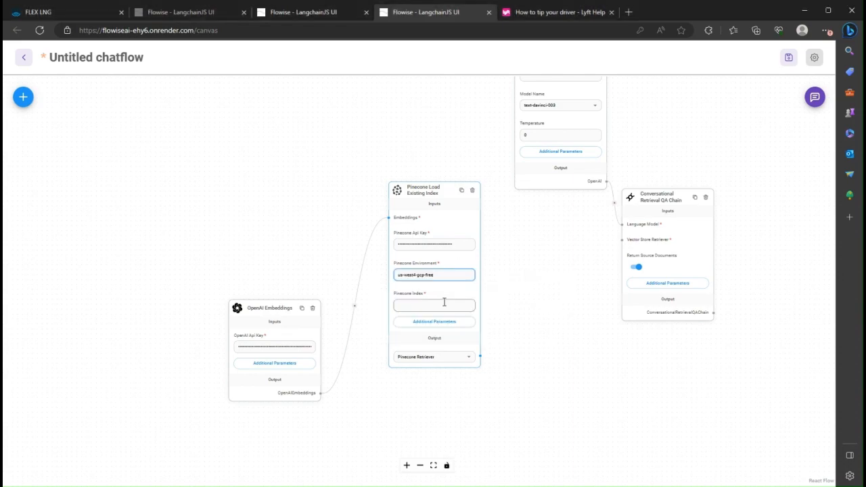
click(445, 302)
click(435, 341)
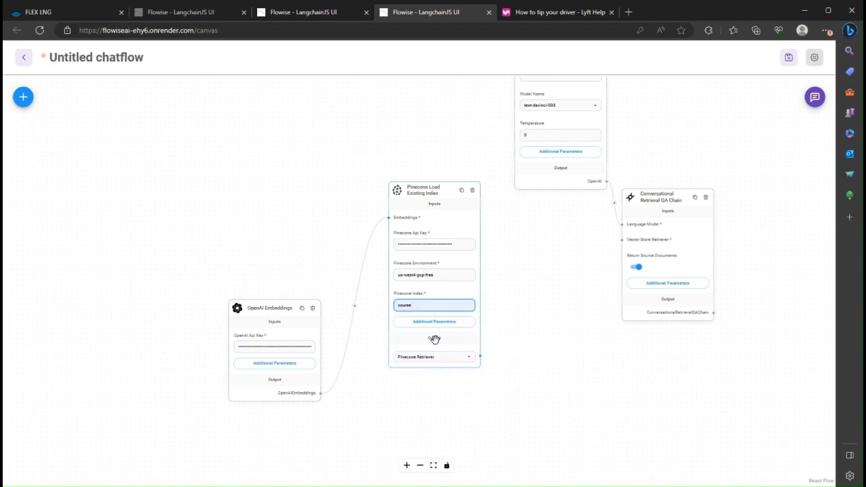
Set the Pinecone namespace to lyft-faq in the additional parameters of the Pinecone Load Existing Index node
click(431, 322)
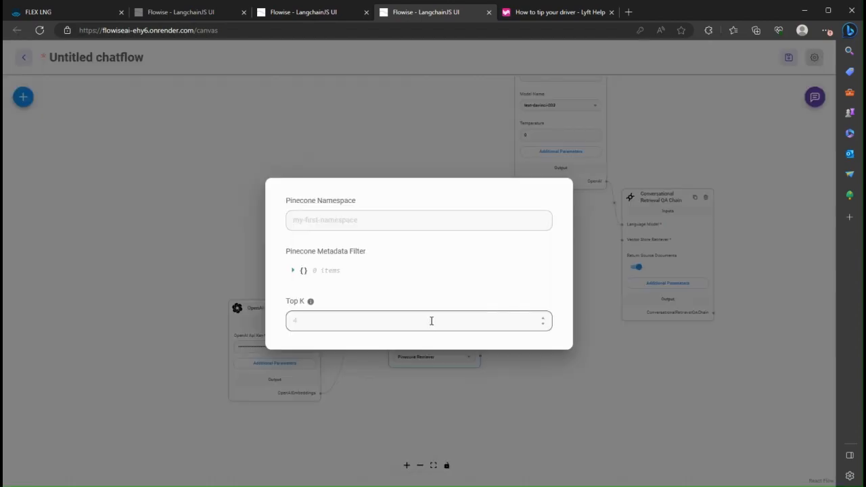
click(386, 215)
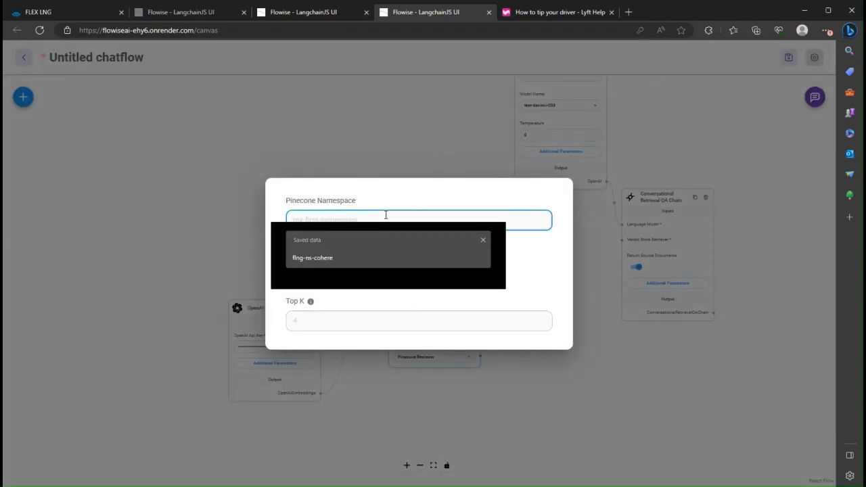
text(lyft-faq)
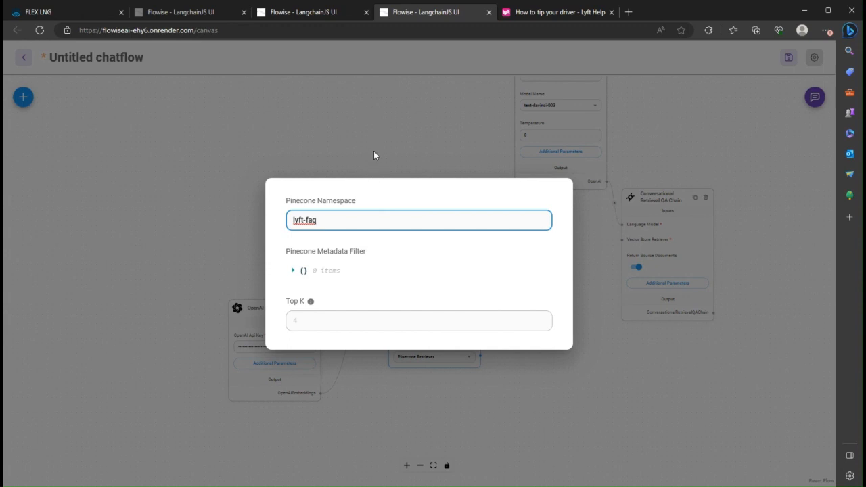
click(374, 152)
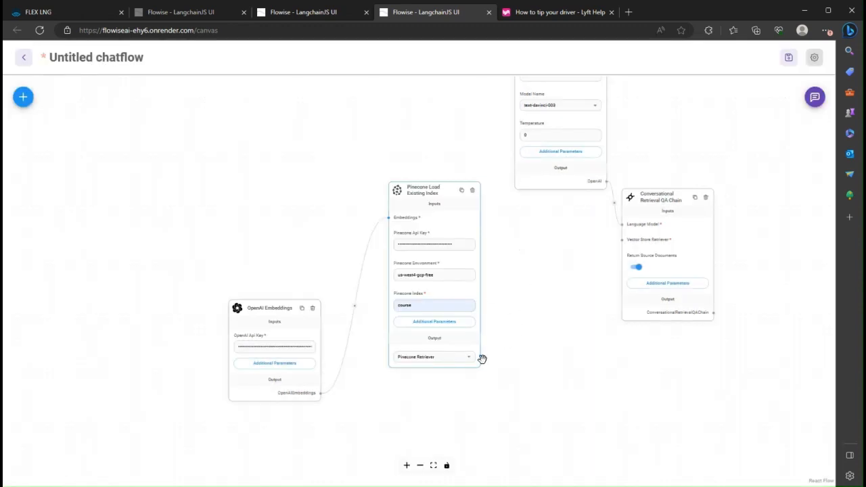
Connect the Pinecone Retriever output to the Conversational Retrieval QA Chain's Vector Store Retriever input and save the chatflow as lyft-query
drag(480, 356, 620, 239)
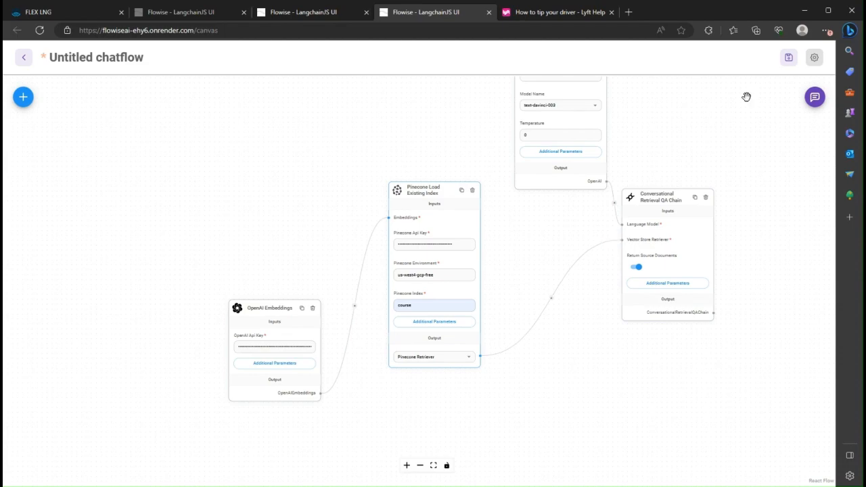
click(790, 58)
click(470, 260)
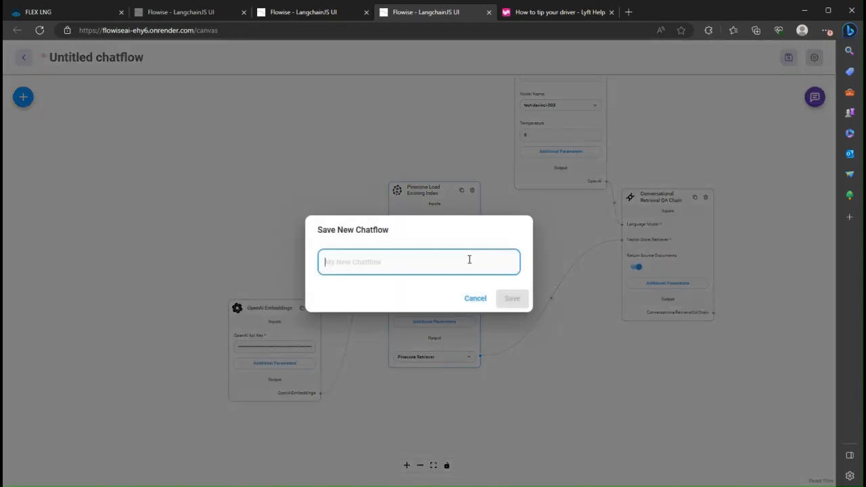
text(lyft-query)
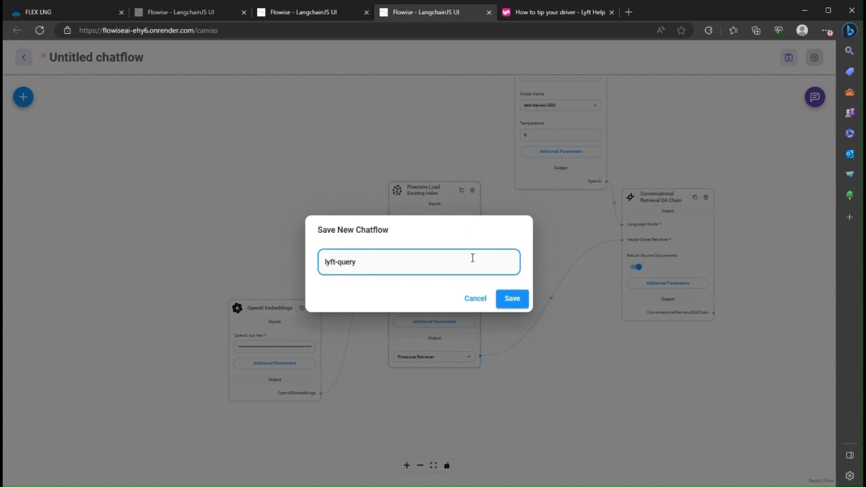
click(509, 302)
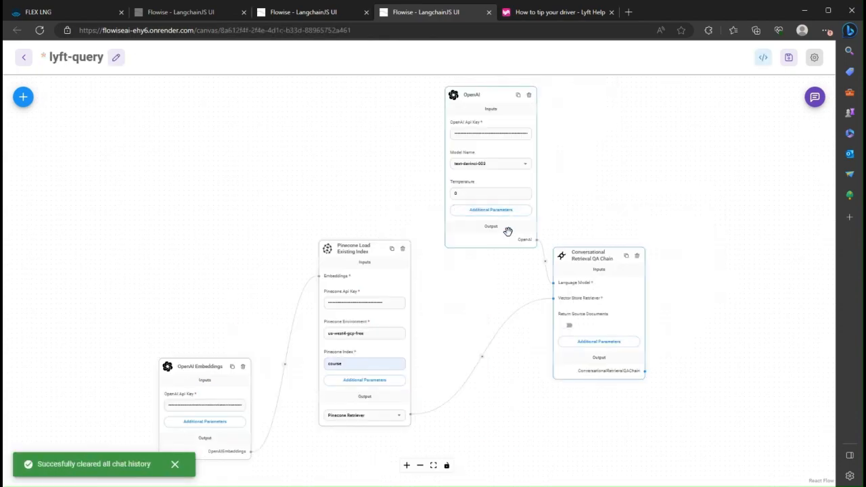
Turn on Return Source Documents in the Conversational Retrieval QA Chain and save the chatflow again
click(570, 327)
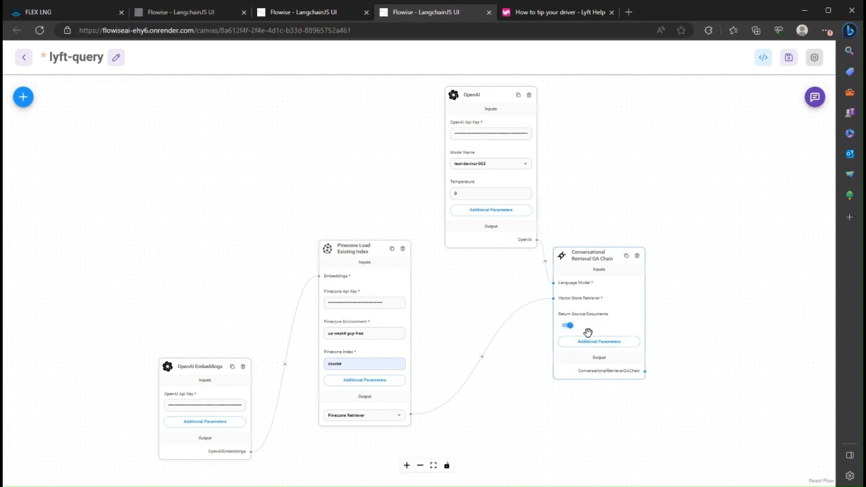
drag(681, 163, 625, 166)
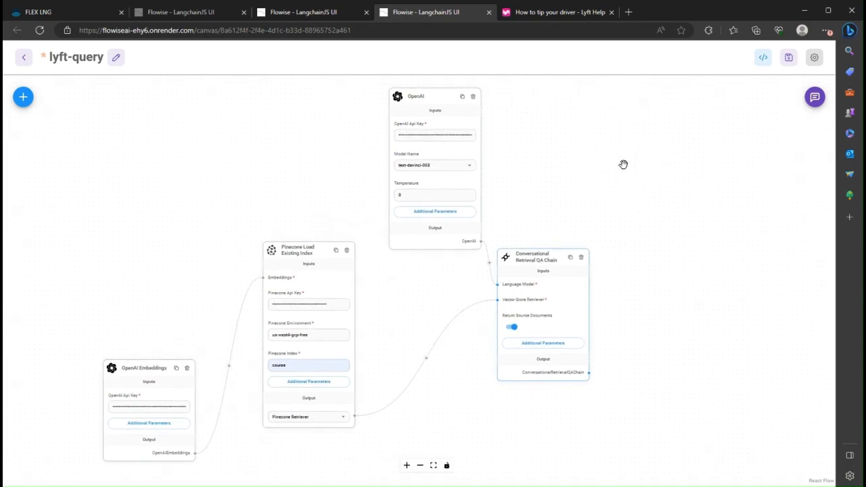
click(787, 59)
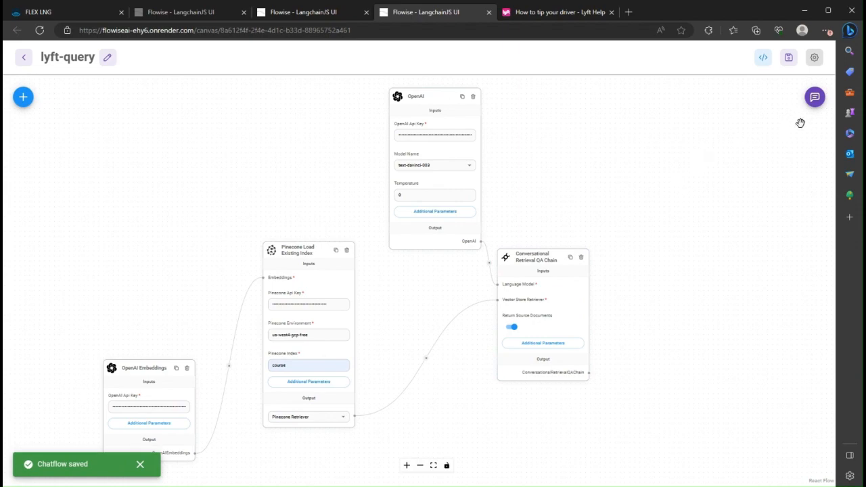
Open the lyft-query chat and ask "How do I hail a ride"
click(816, 98)
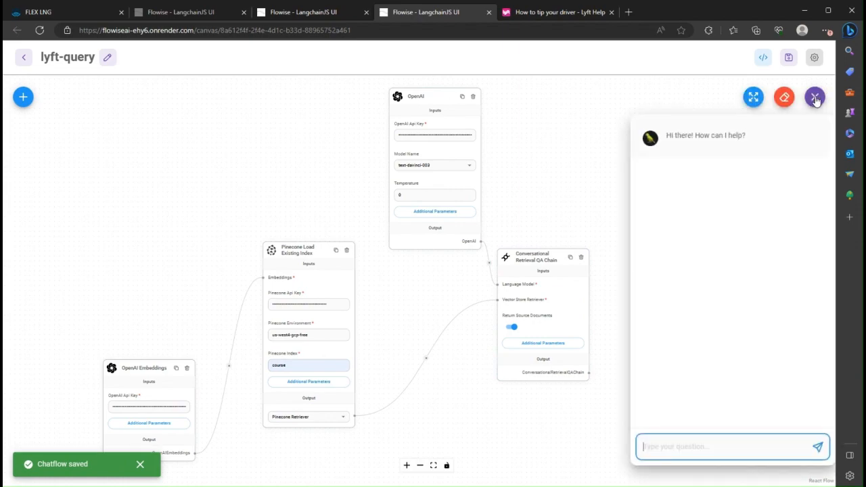
text(H)
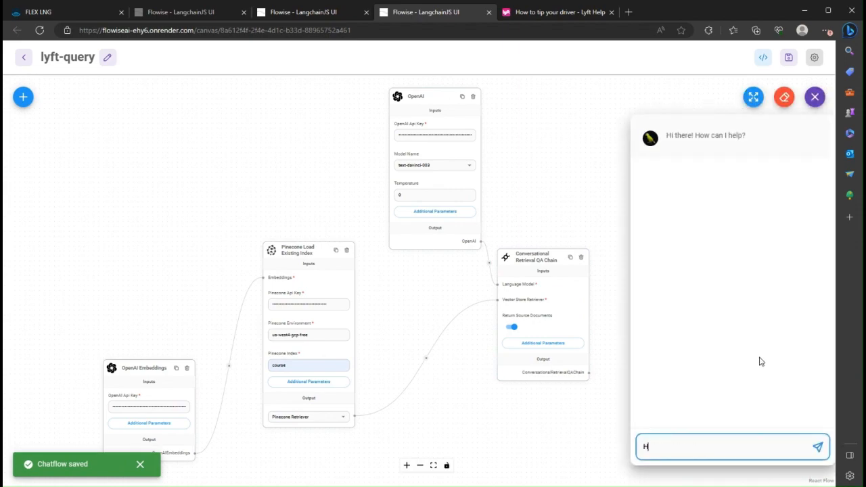
text(ow do I hail)
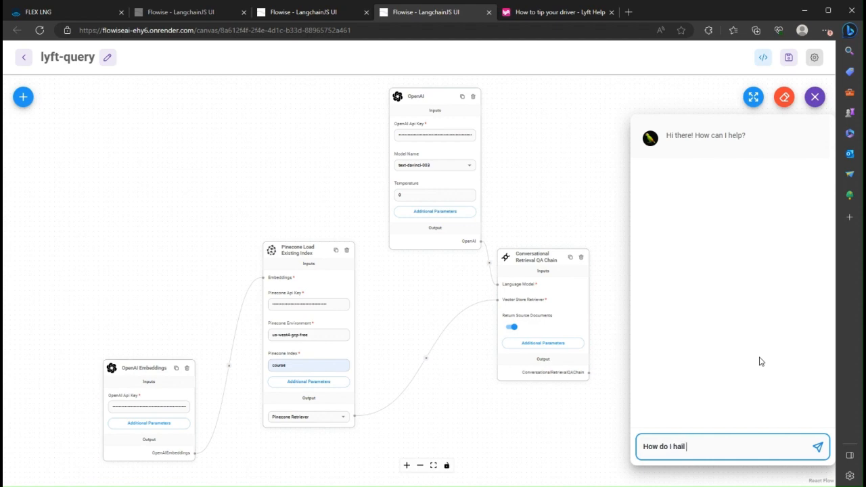
text( a ride)
click(819, 446)
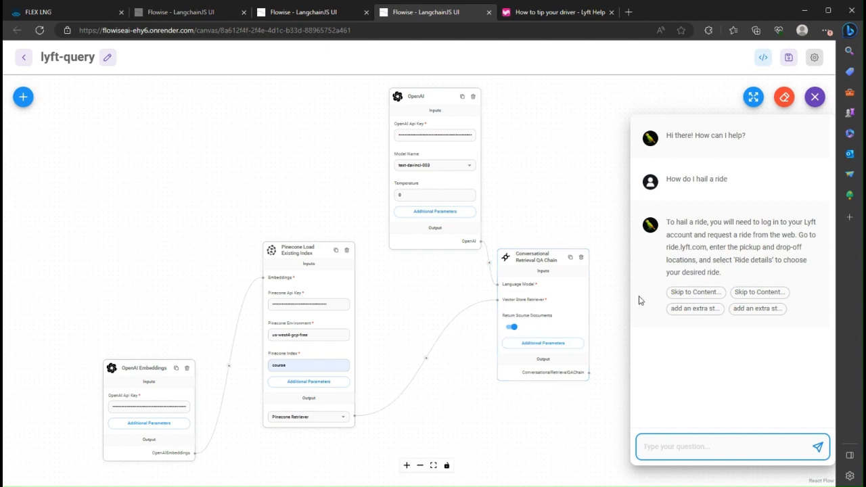
Examine the answer's "add an extra st..." source document and copy the source URL from its metadata
click(696, 308)
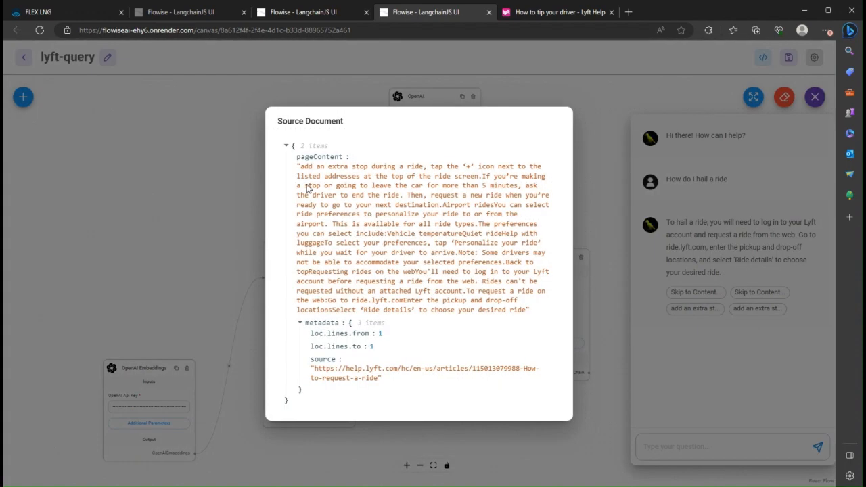
drag(302, 172, 526, 313)
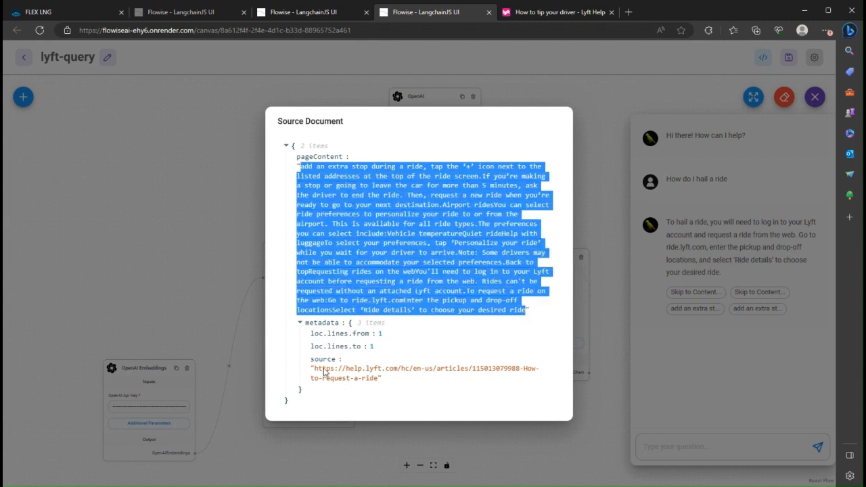
drag(315, 371, 381, 379)
key(ctrl+c)
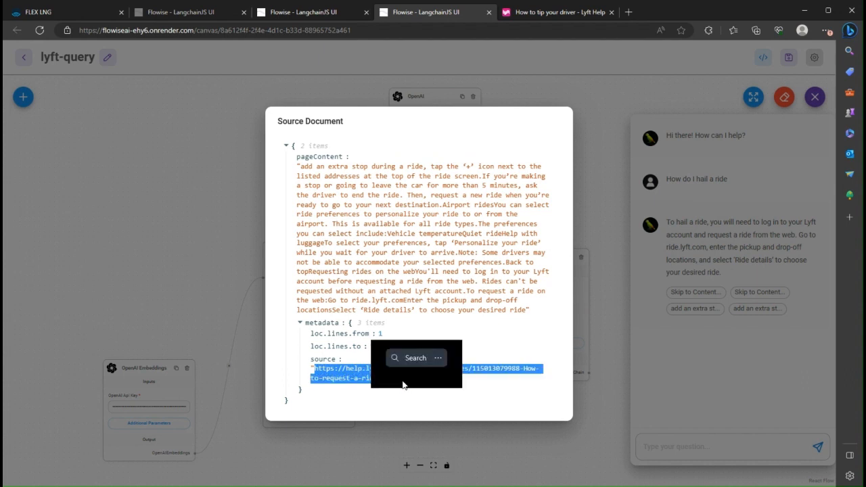
Open the copied source URL in a new browser tab and read Lyft's "How to request a ride" article
click(629, 12)
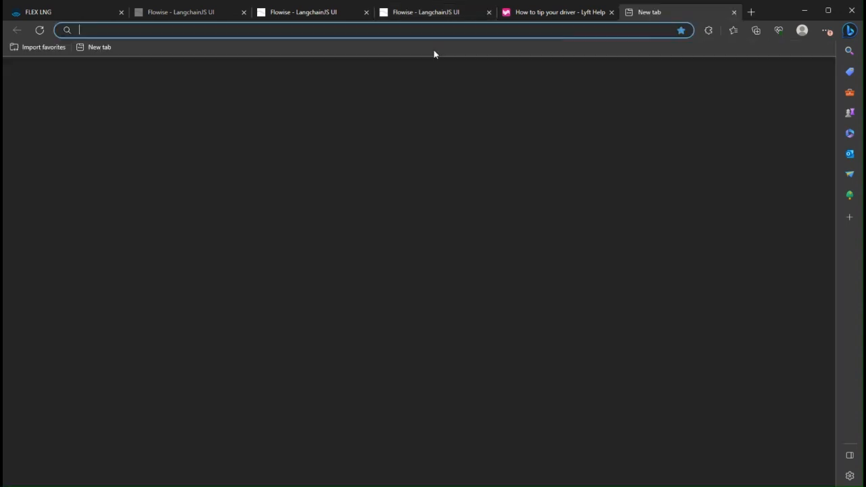
key(ctrl+v)
click(413, 55)
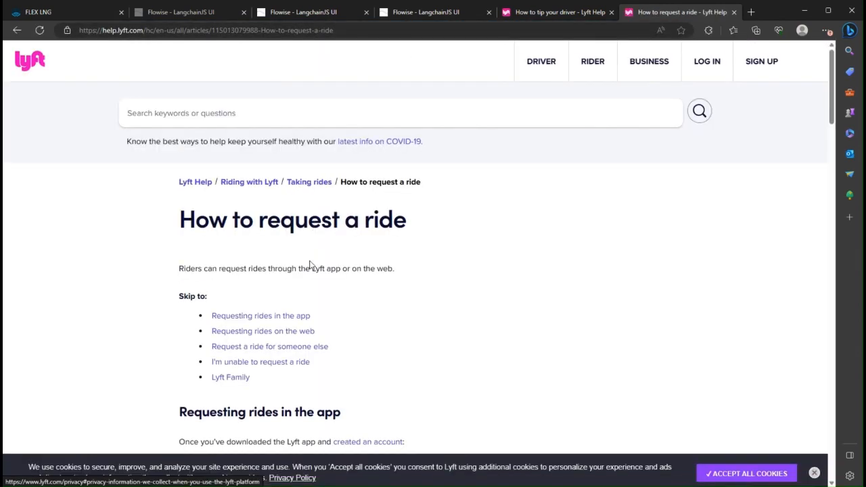
scroll(295, 291, down, 2)
scroll(300, 356, down, 3)
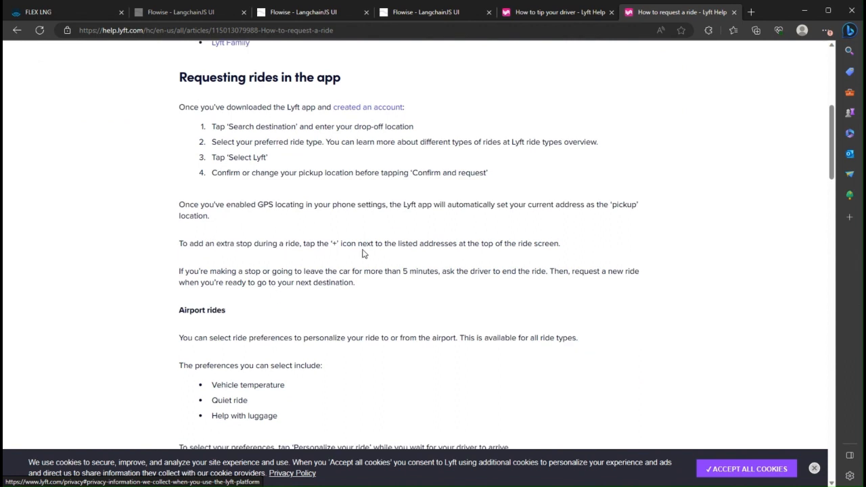
Return to the lyft-query chatflow, set Top K to 2 in the Pinecone Load Existing Index node's additional parameters, and save the chatflow
click(340, 13)
key(ctrl+Tab)
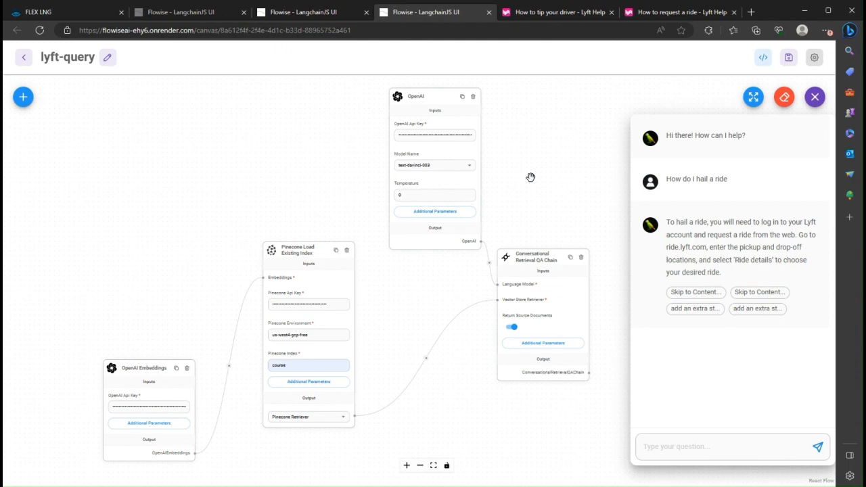
click(310, 384)
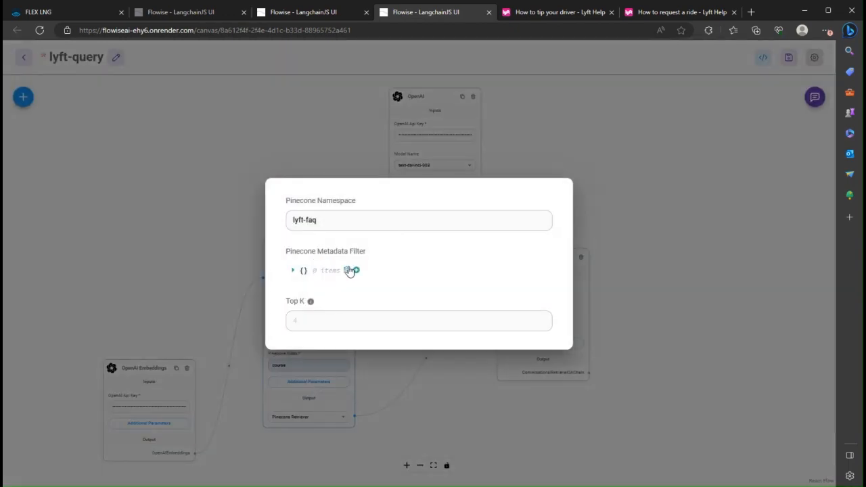
click(306, 321)
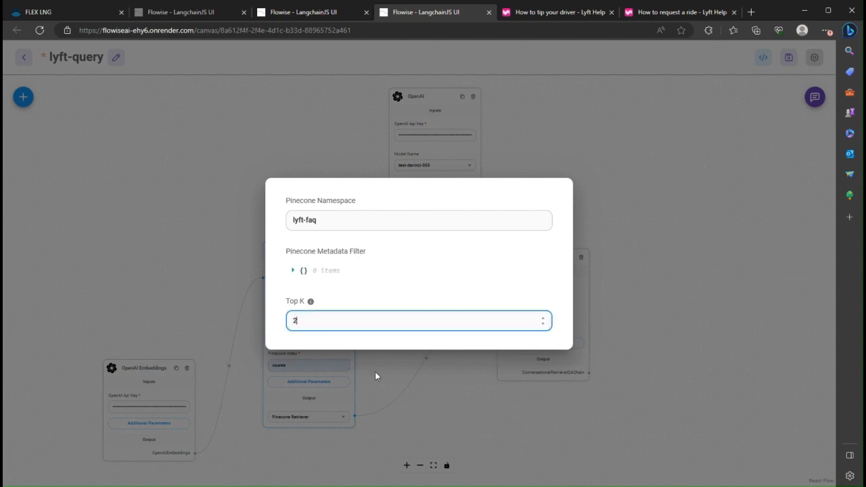
click(452, 384)
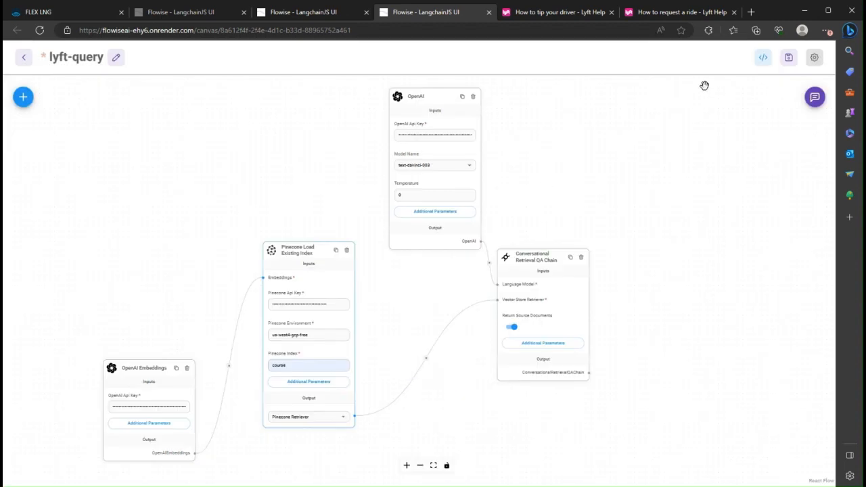
click(787, 58)
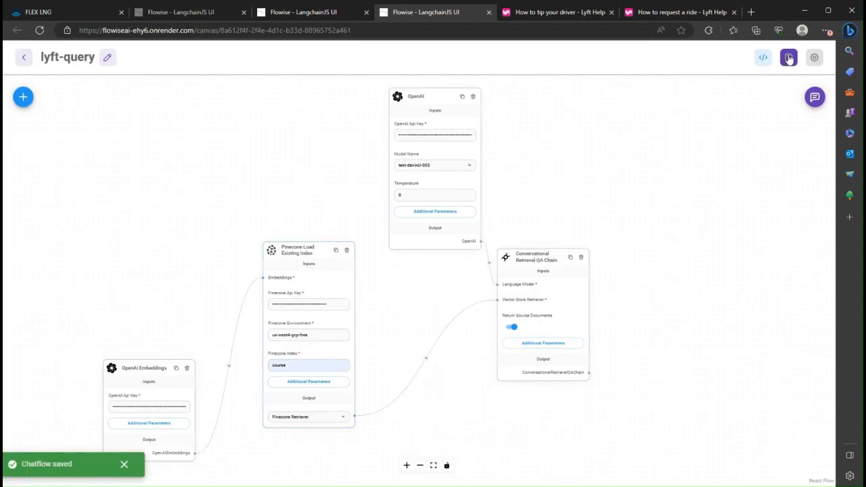
Reopen the lyft-query chat and resend the earlier question "How do I hail a ride"
click(815, 98)
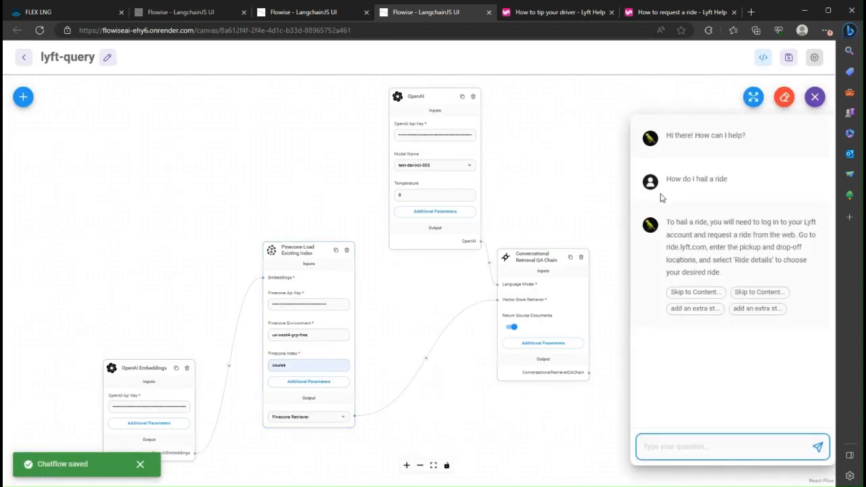
drag(666, 182, 731, 181)
key(ctrl+c)
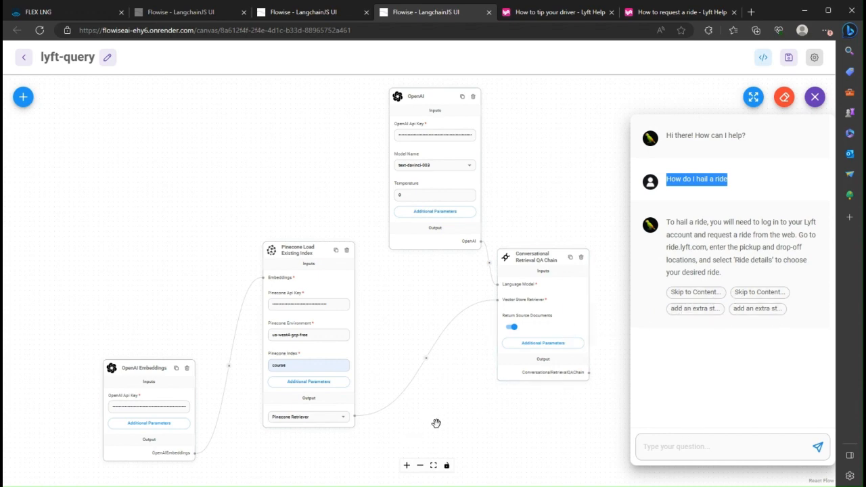
click(659, 442)
click(678, 441)
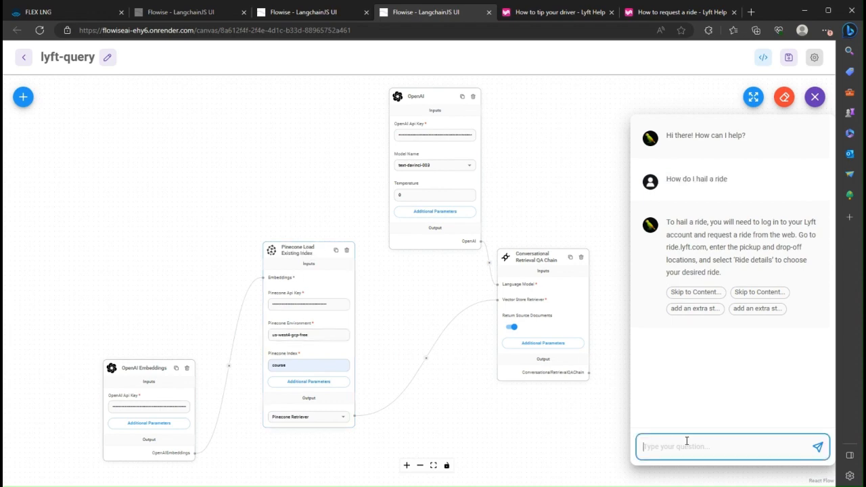
key(ctrl+v)
click(817, 447)
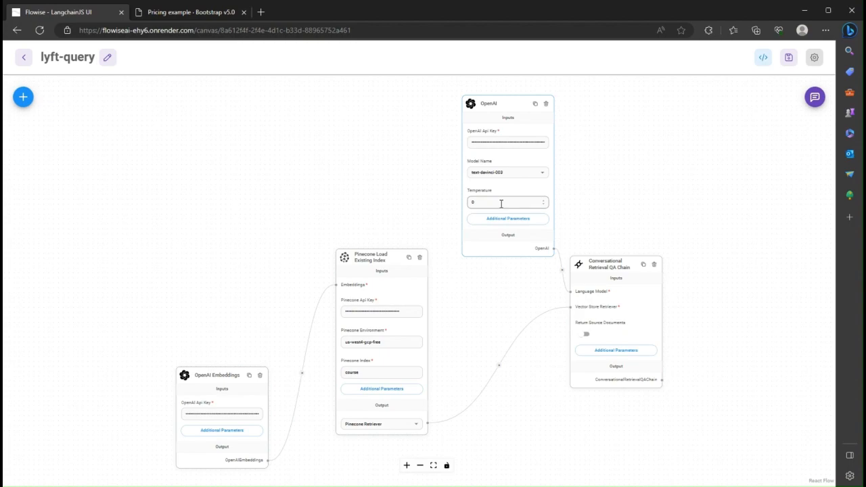
Switch to the Bootstrap pricing example and review its index.html source in Visual Studio Code
key(ctrl+Tab)
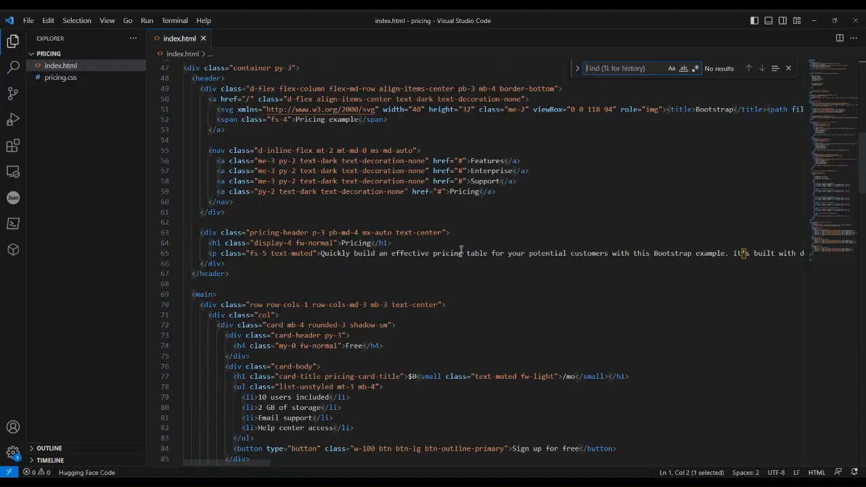
scroll(251, 158, up, 2)
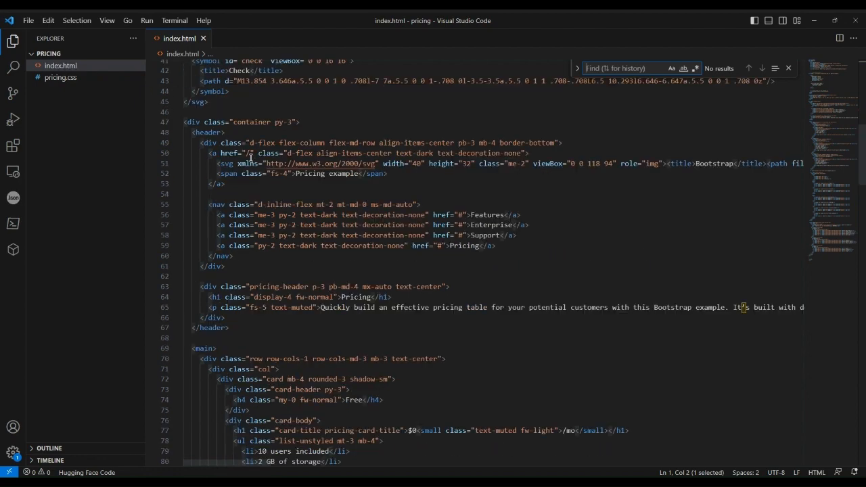
scroll(251, 158, up, 7)
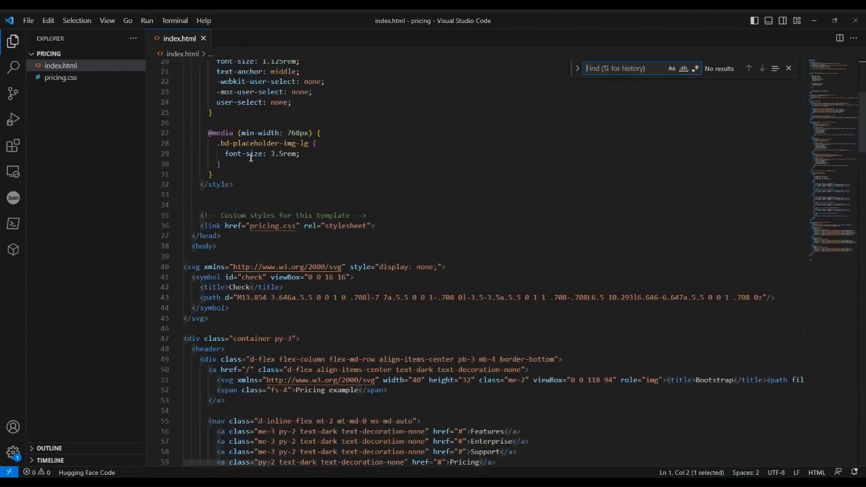
scroll(251, 158, up, 6)
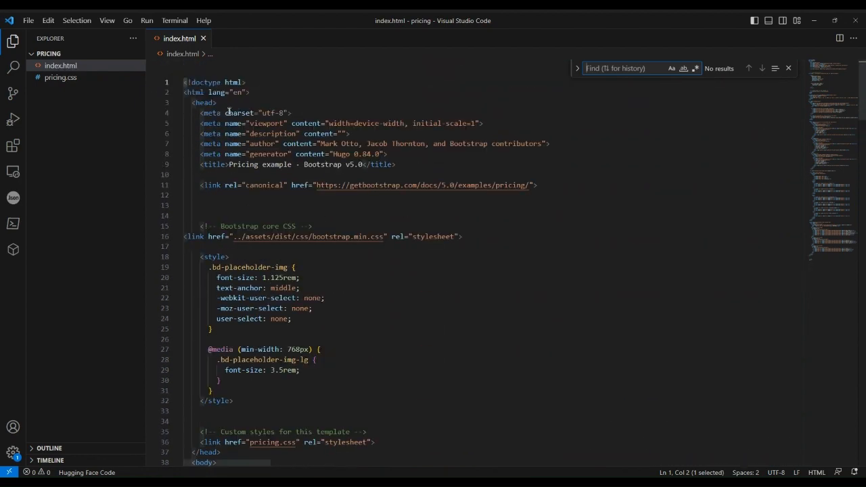
scroll(444, 272, down, 5)
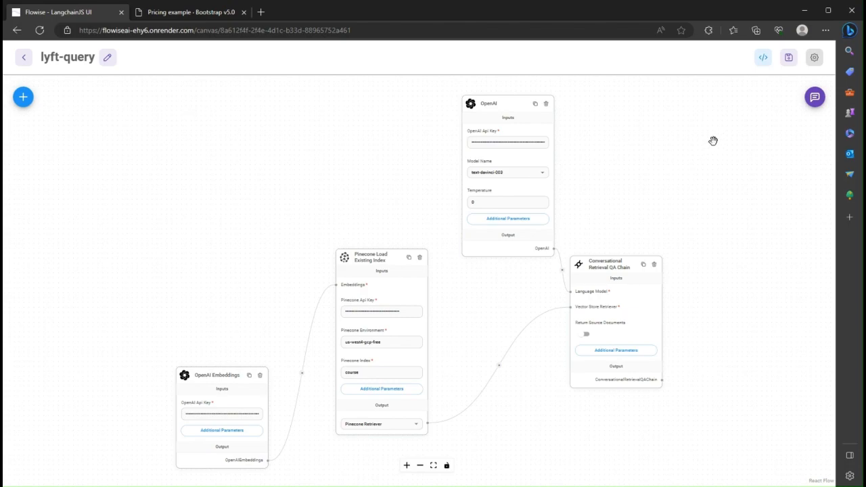
In the lyft-query chatflow's website embed options, show the embed chat config and copy the full themed script
click(762, 59)
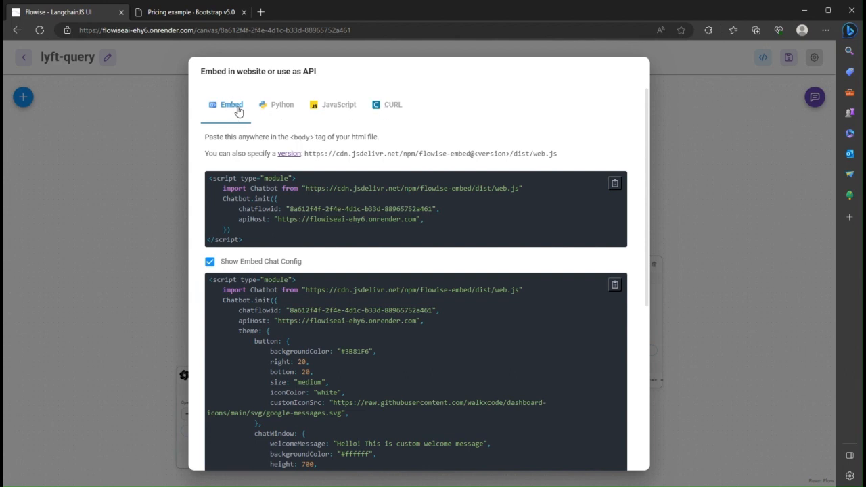
click(210, 265)
click(212, 352)
scroll(400, 293, down, 2)
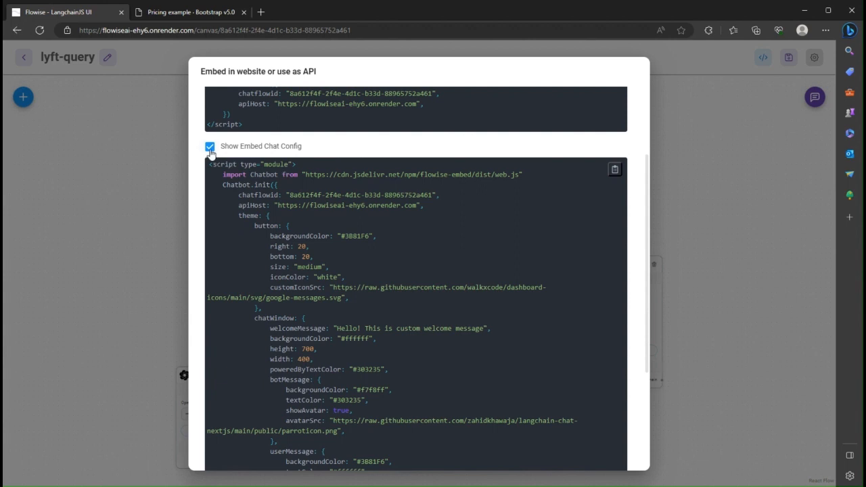
click(617, 173)
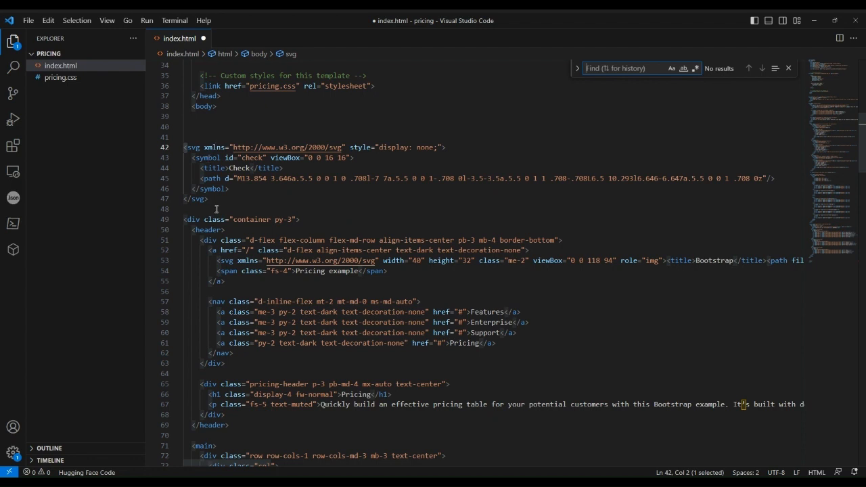
In Visual Studio Code, find "<body" in index.html, paste the chatbot embed script directly below the opening body tag, and save the file
mouse_move(419, 145)
text(<body)
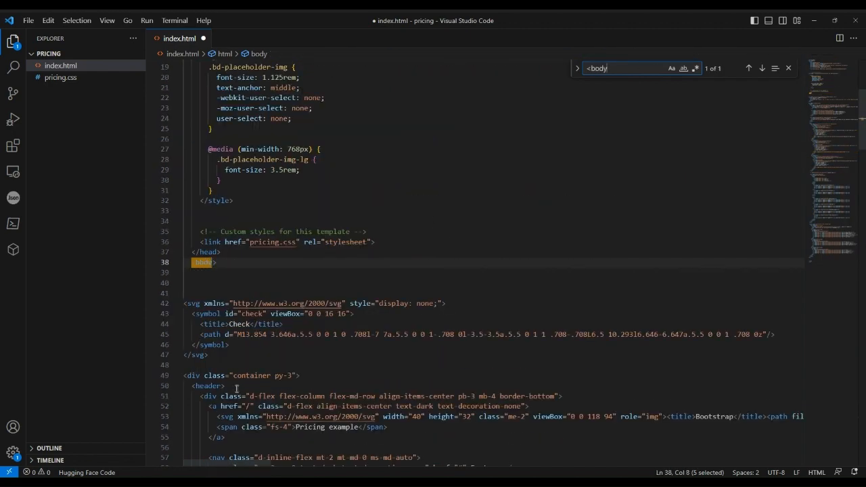
click(223, 278)
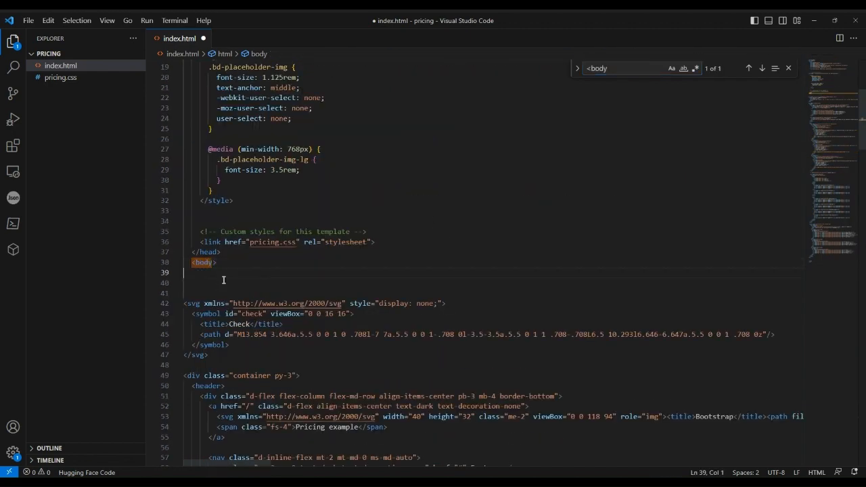
key(ctrl+v)
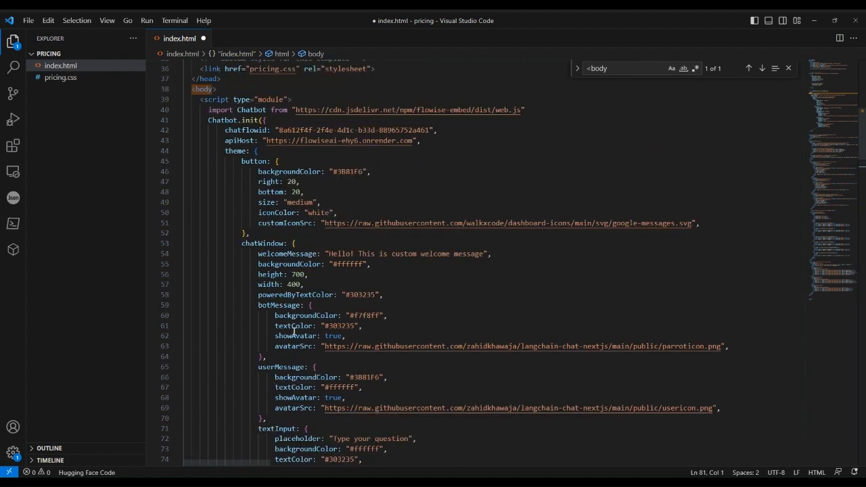
scroll(293, 332, up, 1)
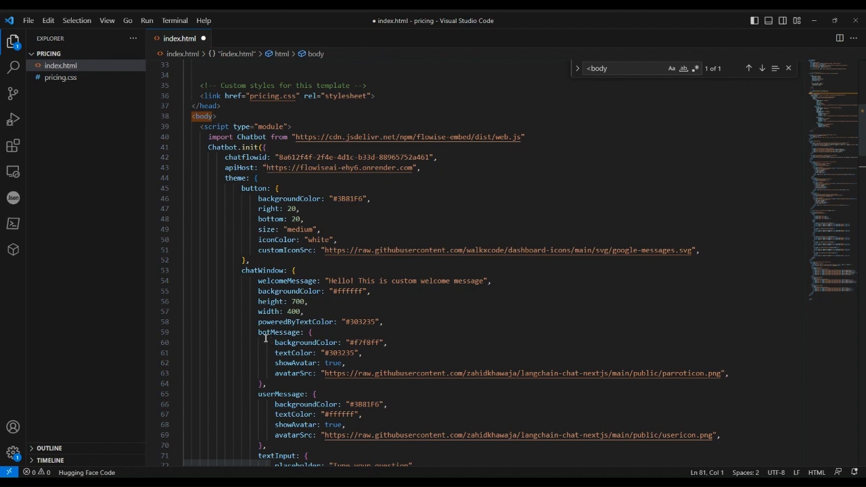
click(218, 249)
key(ctrl+s)
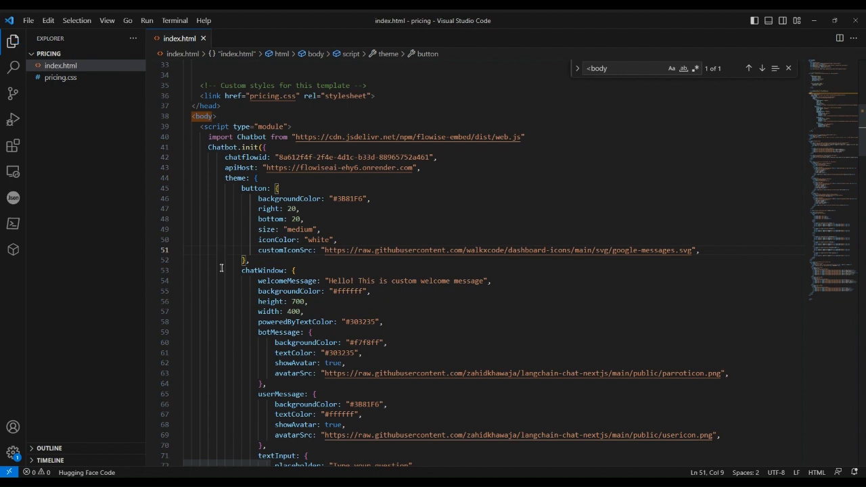
Open index.html in the default browser and ask the embedded chatbot "How do I hail a ride"
right_click(71, 69)
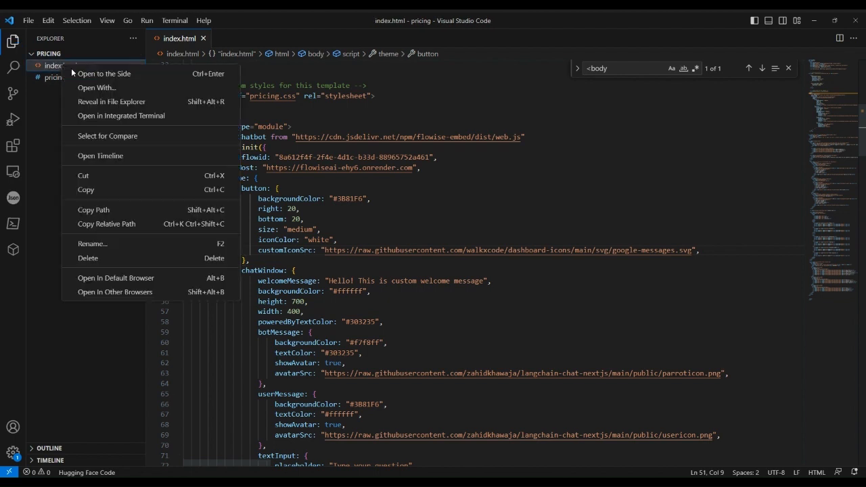
click(164, 284)
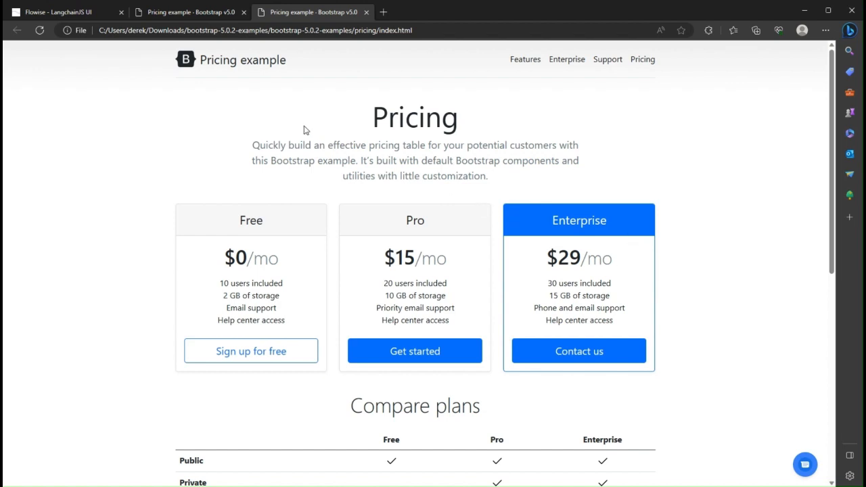
click(806, 466)
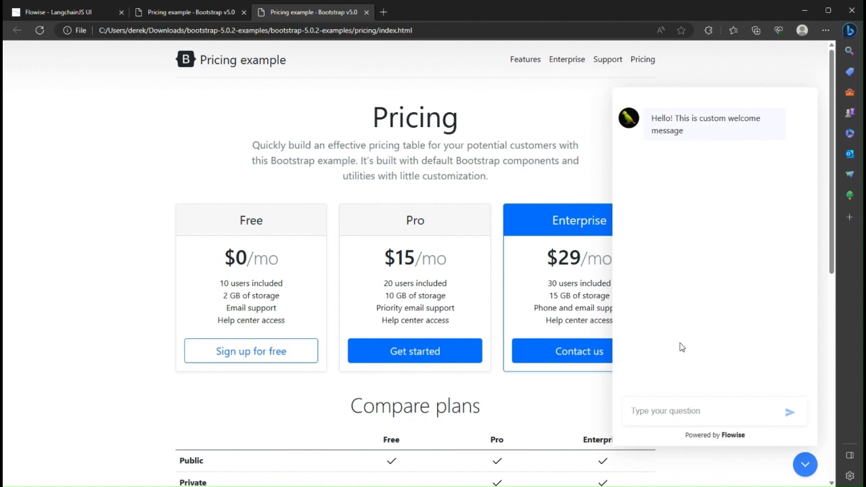
text(How do I h)
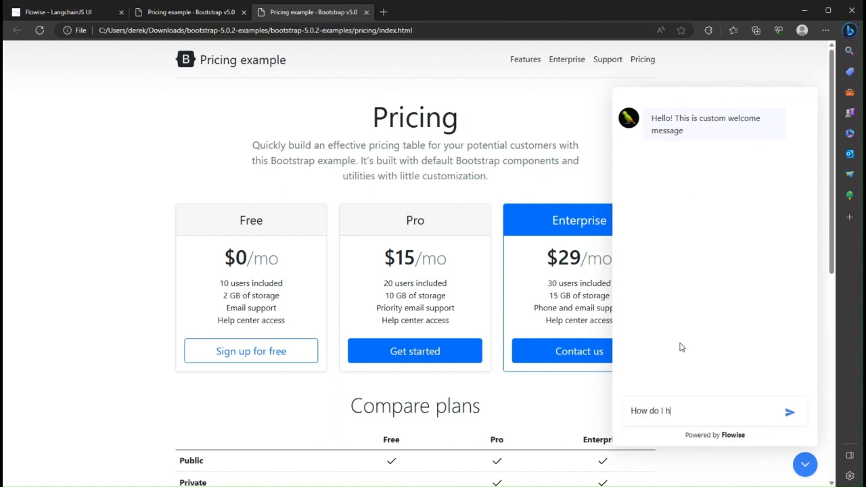
text(ail a ride)
click(790, 412)
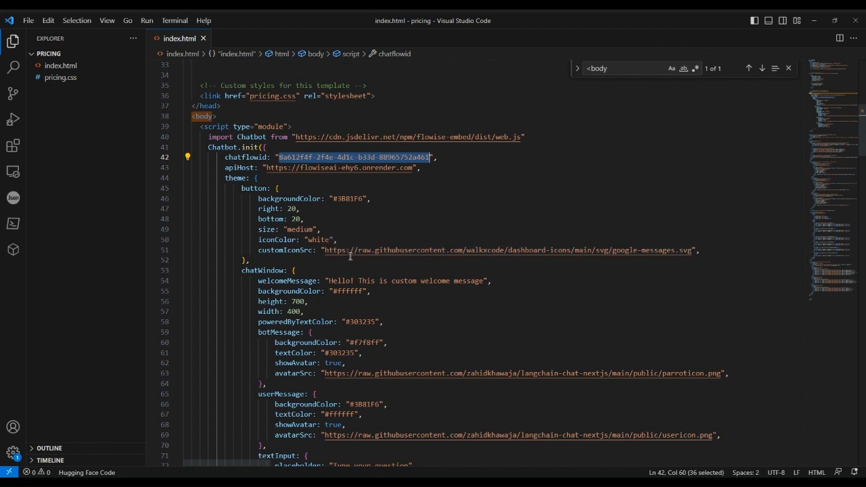
In the embed script's chatWindow settings in index.html, change welcomeMessage to "Hello! Welcome to this site"
scroll(294, 300, down, 2)
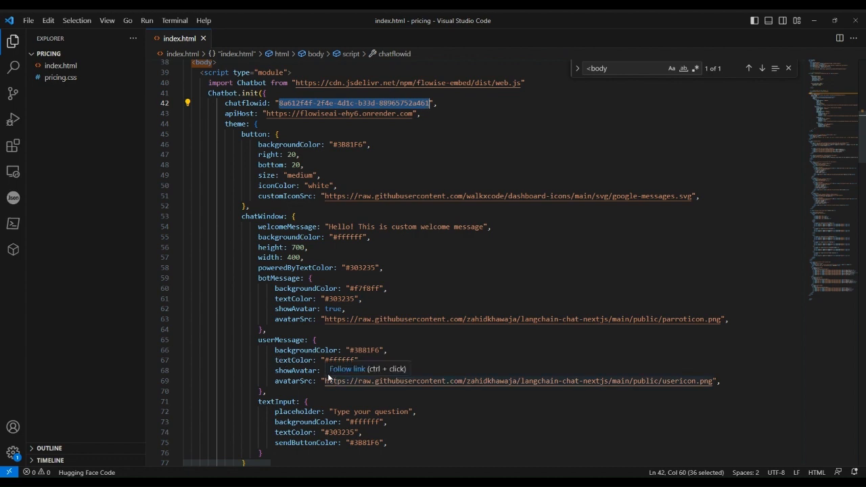
scroll(330, 377, down, 1)
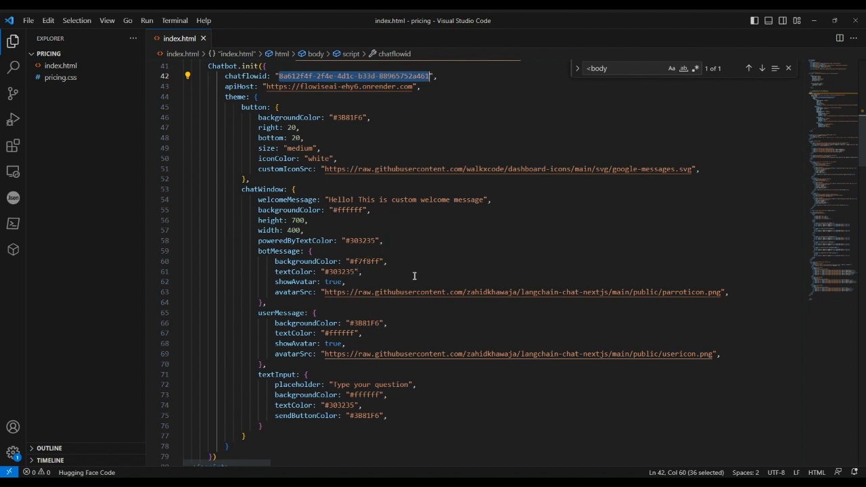
click(393, 200)
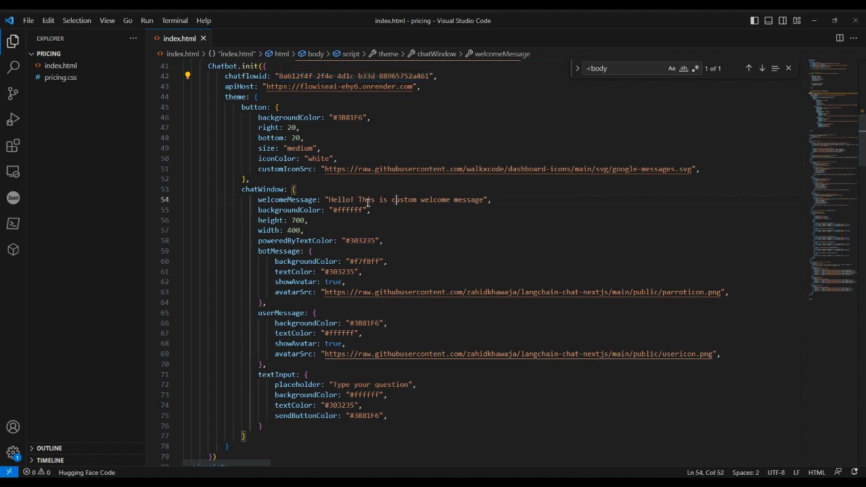
drag(359, 200, 483, 199)
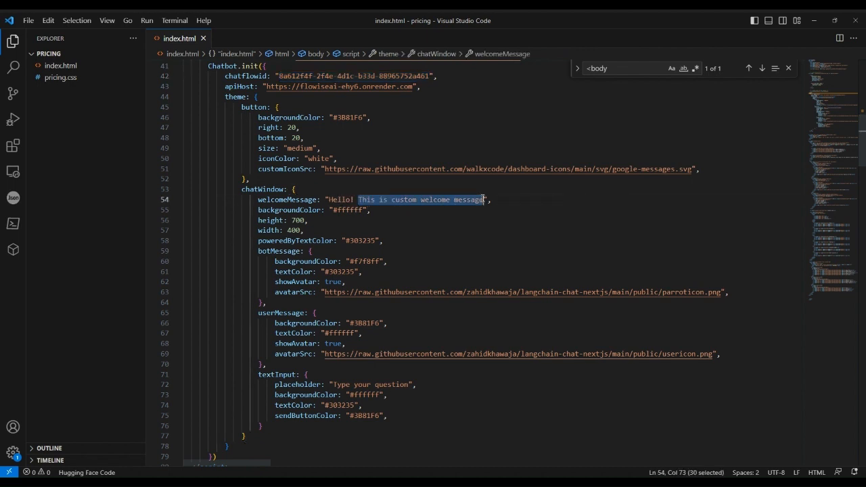
text(Welcome to thi)
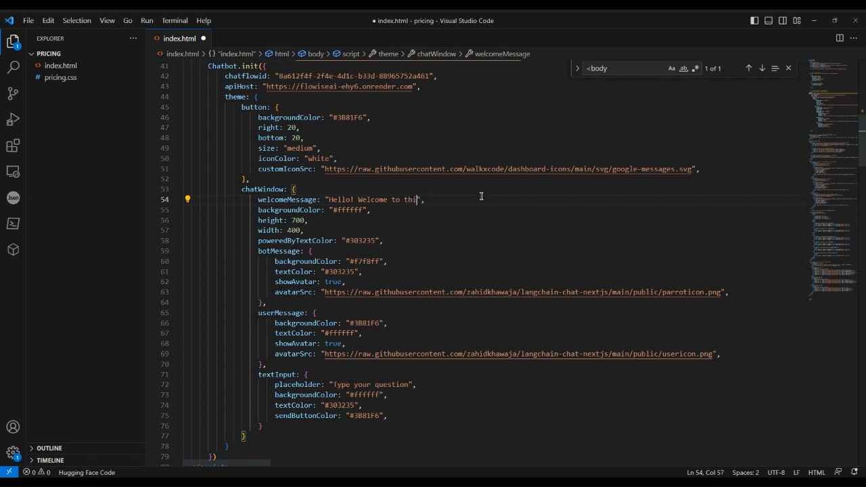
text(s site)
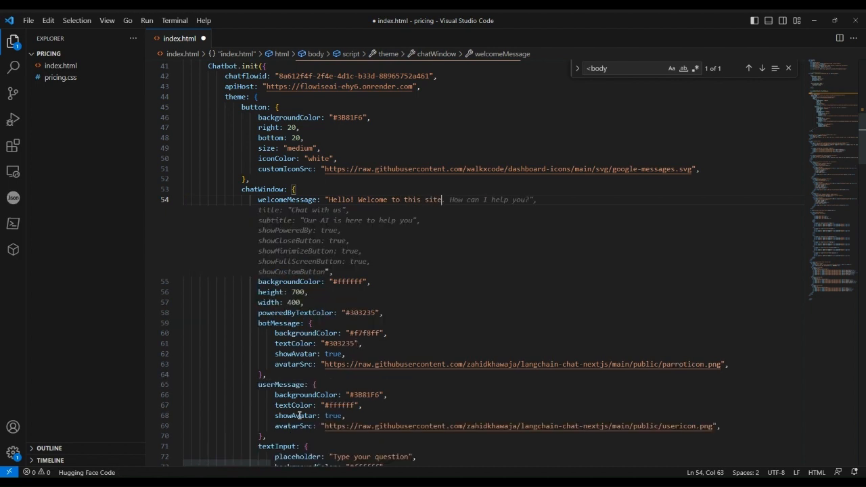
scroll(301, 413, down, 2)
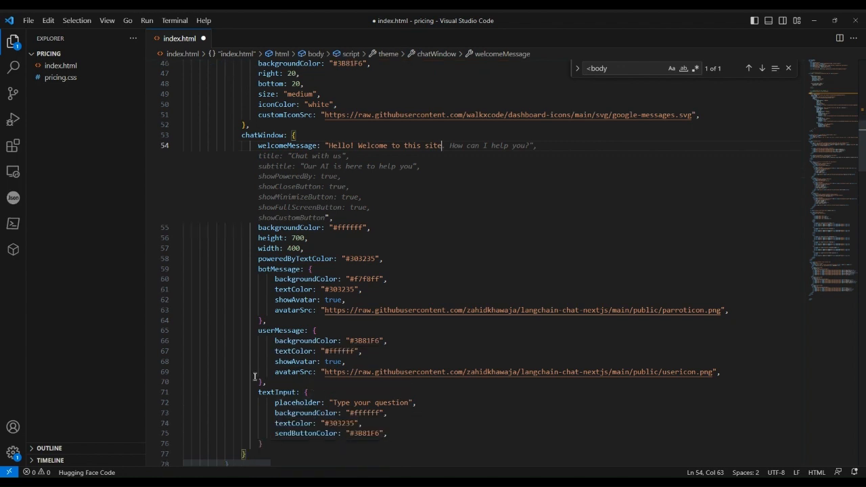
drag(523, 273, 514, 272)
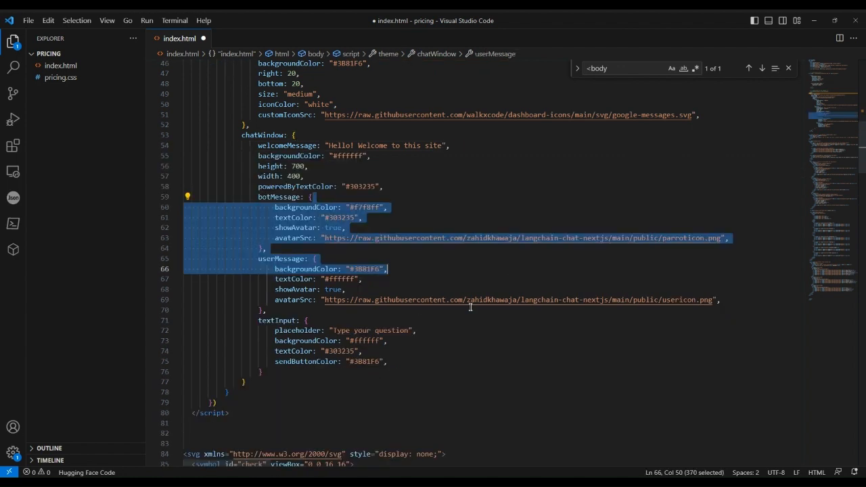
In the textInput settings of index.html, change the placeholder to "Please type your question" and save the file
click(333, 331)
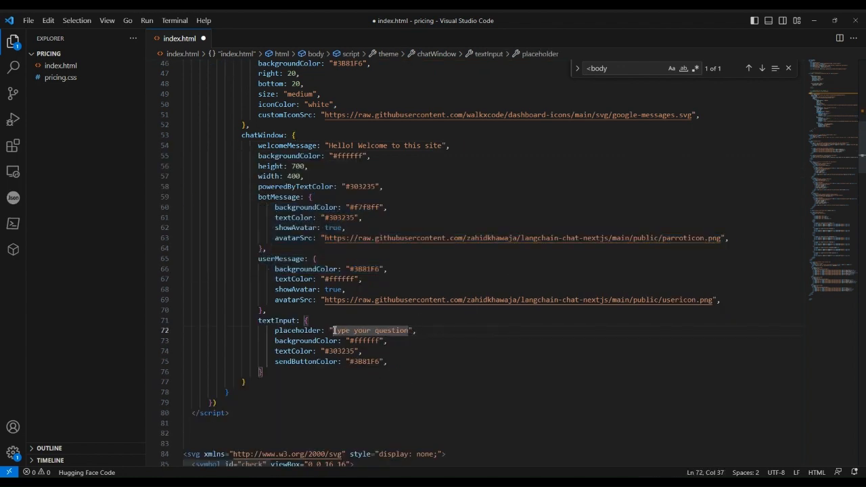
key(Delete)
text(Please t)
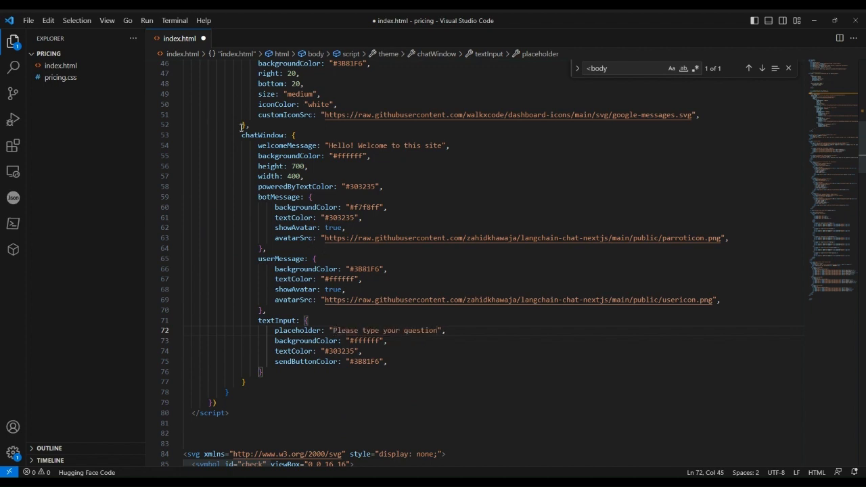
key(ctrl+s)
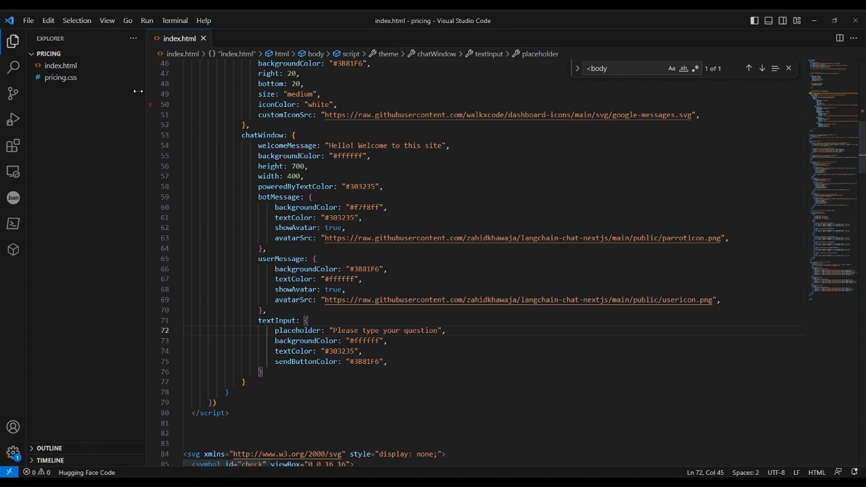
Open index.html in the default browser and open the chatbot to check its welcome message and input placeholder
right_click(78, 66)
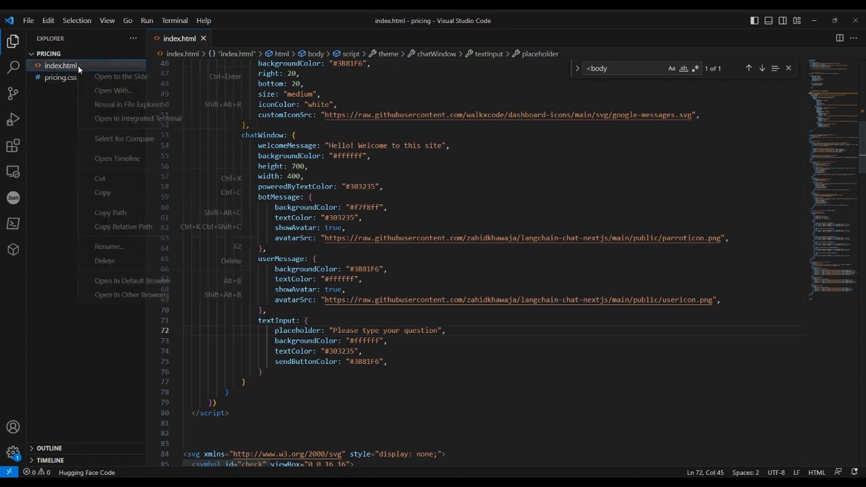
click(192, 282)
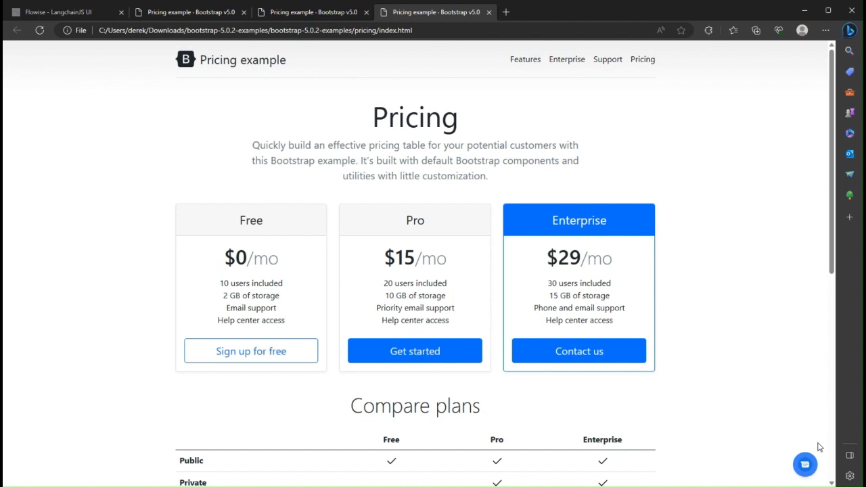
click(807, 464)
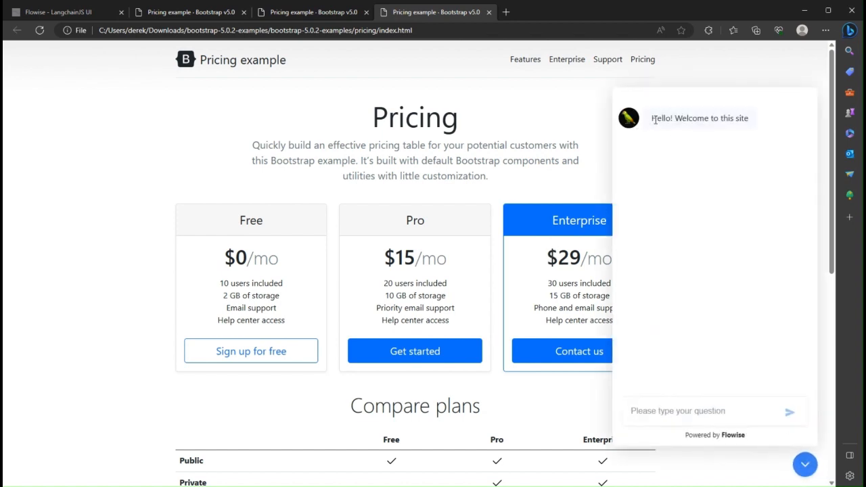
drag(655, 119, 752, 125)
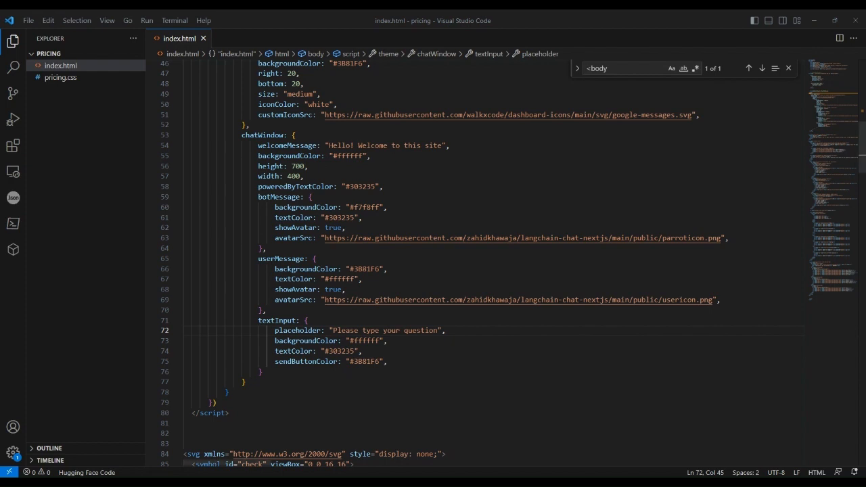
click(351, 257)
drag(325, 239, 722, 238)
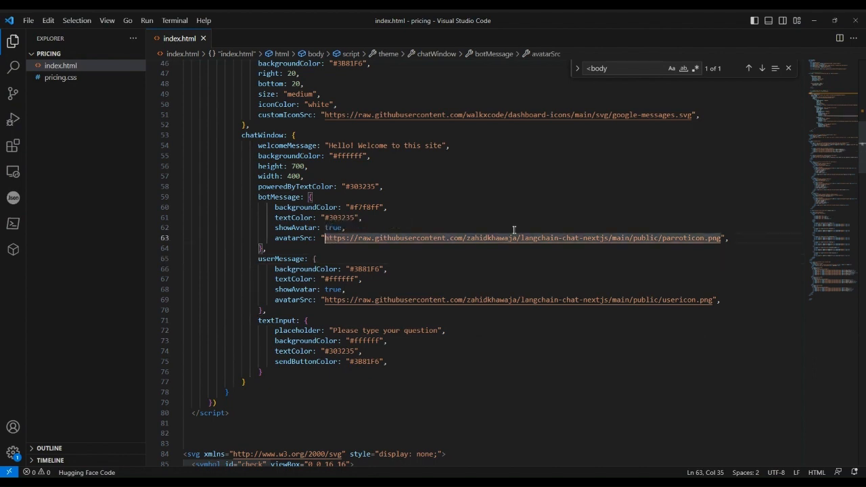
text(https://user-images.githubusercontent.com/522079/90506845-e8420580-e122-11ea-82ca-31087fc8486c.png)
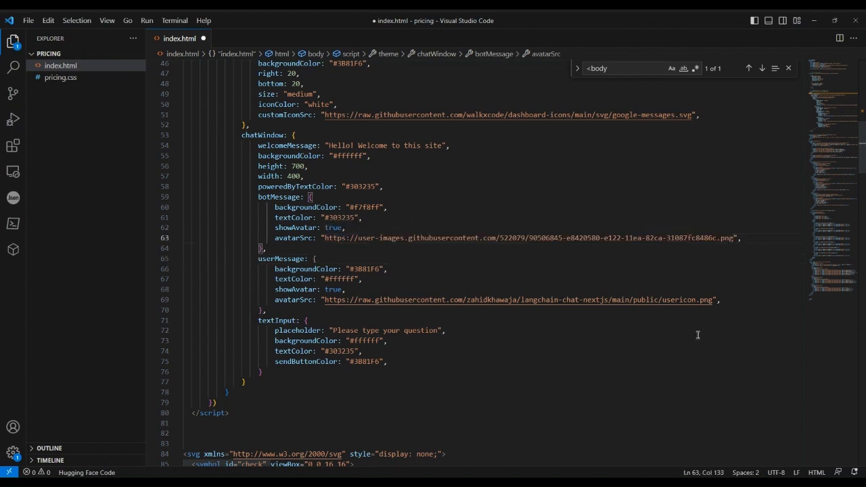
click(614, 271)
key(ctrl+s)
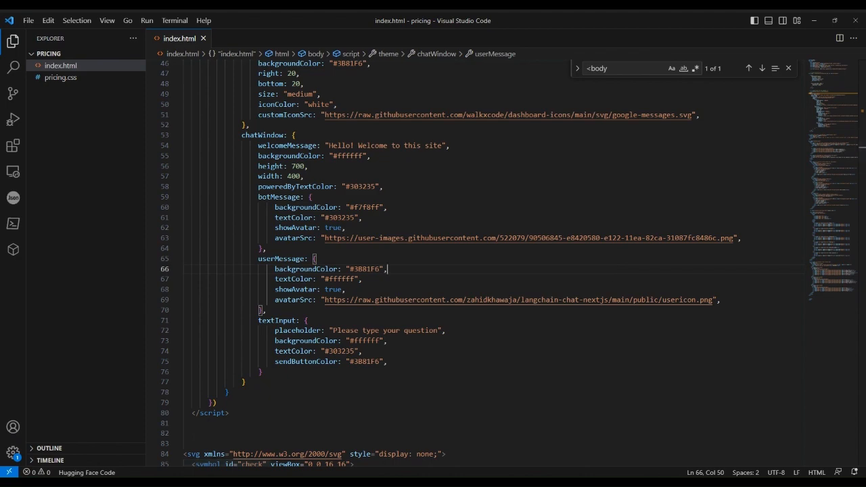
Open the updated pricing page in the browser, check the chatbot's new avatar, and ask "How do I hail a ride"
key(alt+Tab)
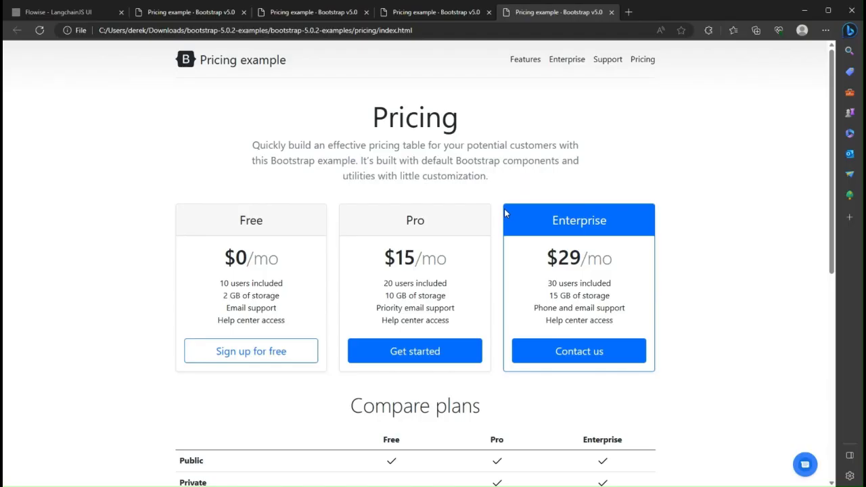
click(807, 465)
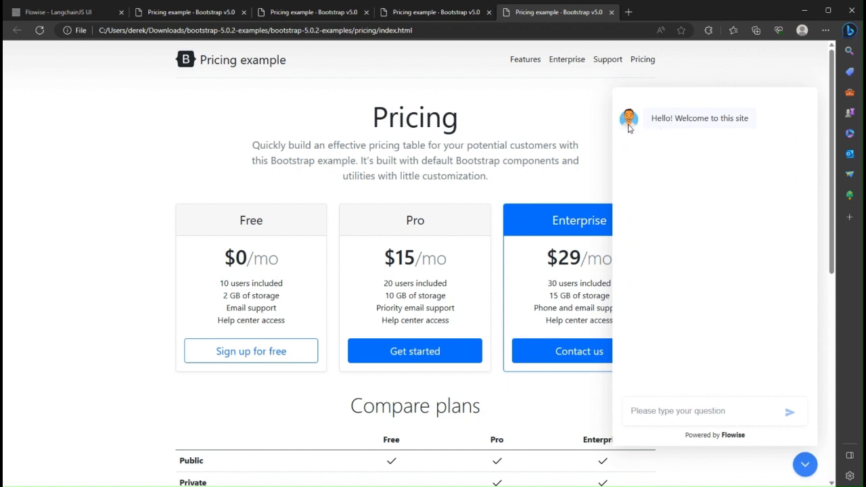
drag(656, 119, 761, 126)
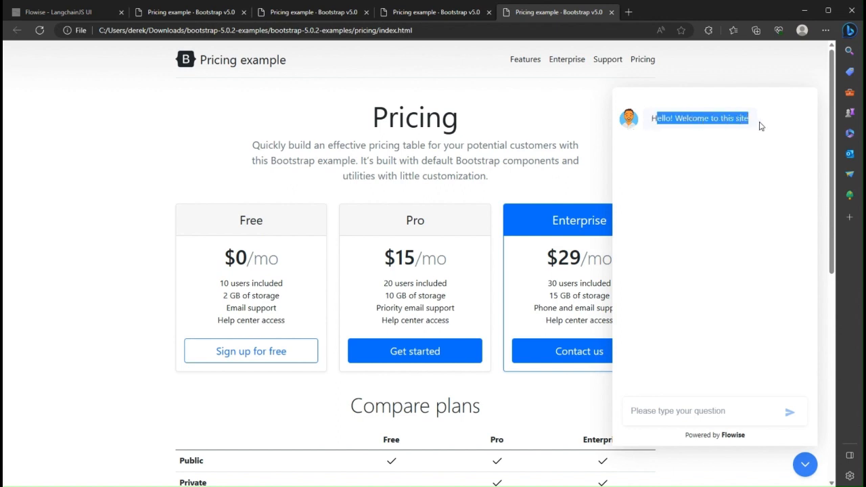
click(647, 411)
text(Ho)
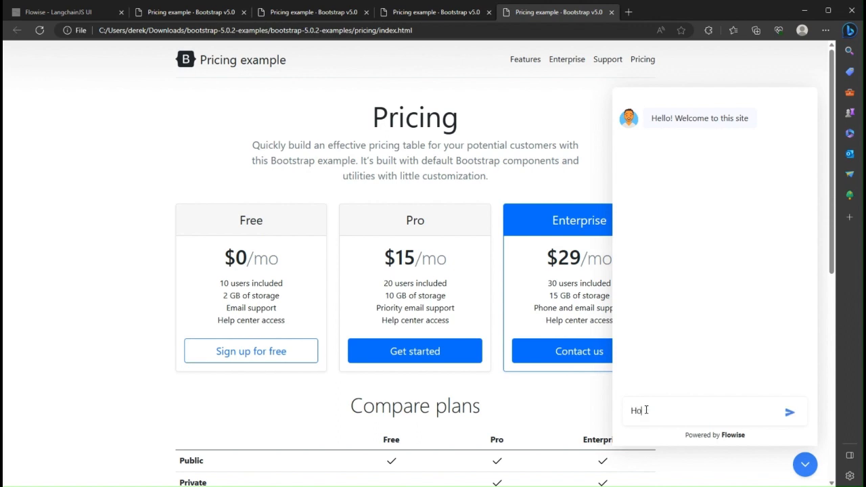
text(w do I hail a ride)
key(Return)
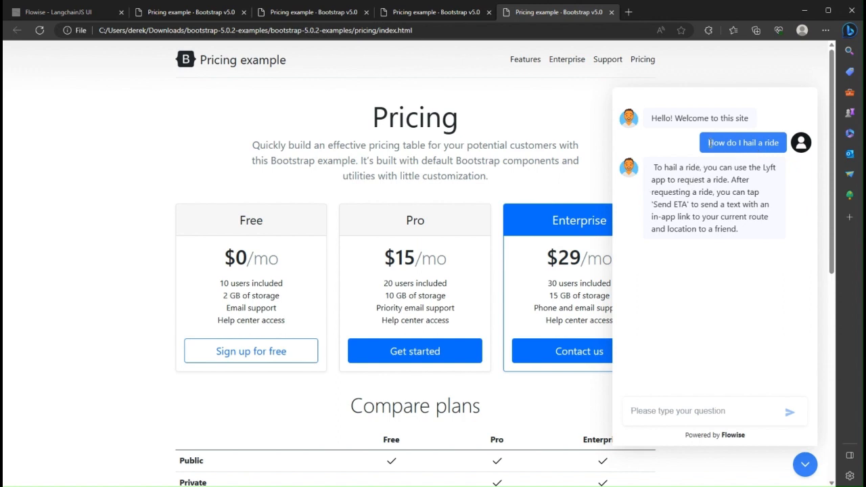
drag(709, 143, 782, 145)
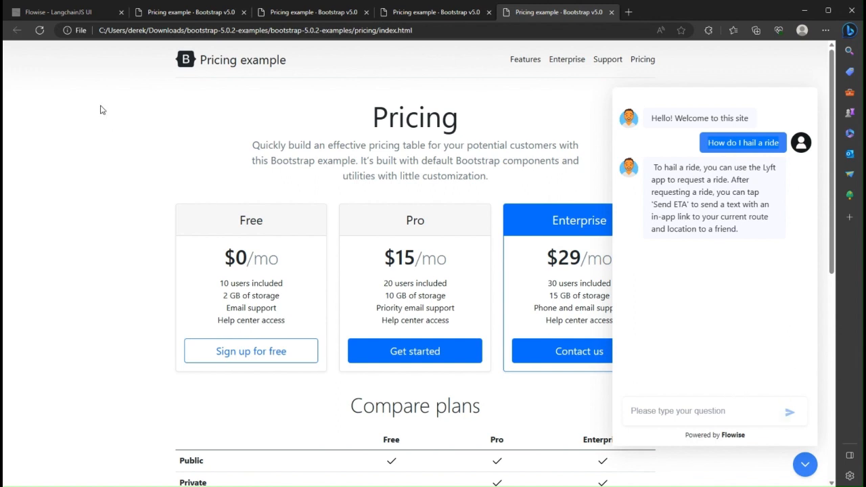
In Flowise, close the embed dialog, enable Return Source Documents on the Conversational Retrieval QA Chain, and save the lyft-query chatflow
click(74, 9)
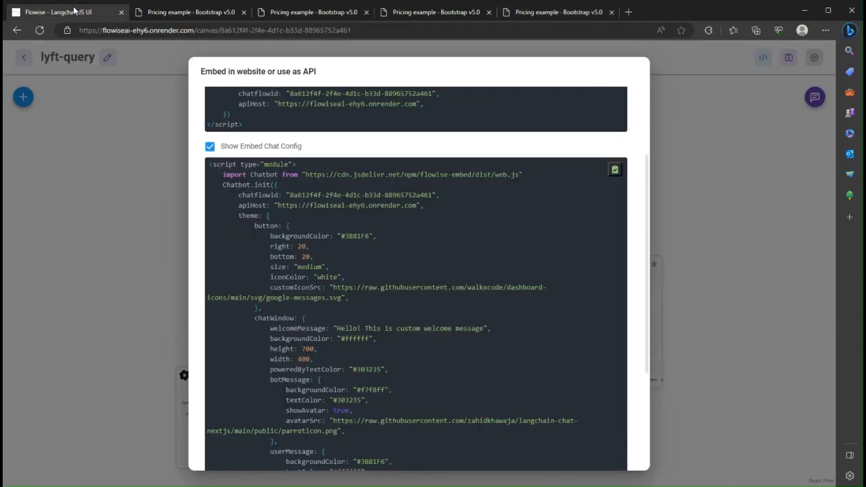
click(740, 145)
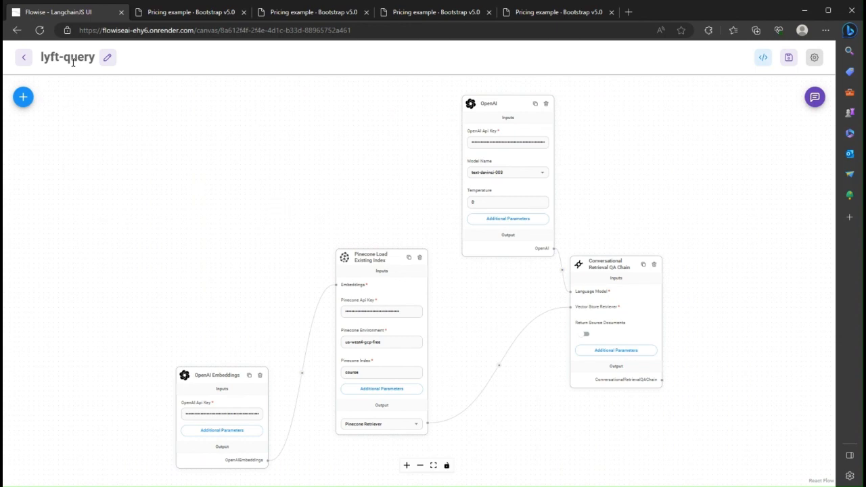
drag(305, 176, 252, 153)
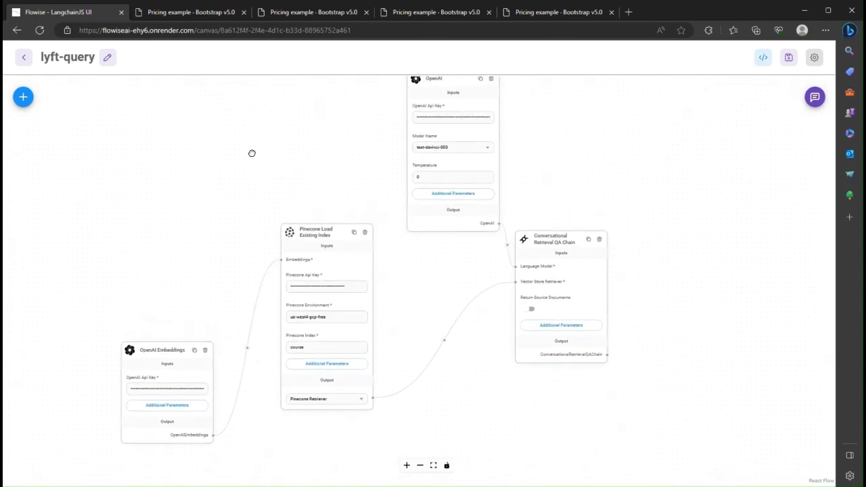
click(531, 311)
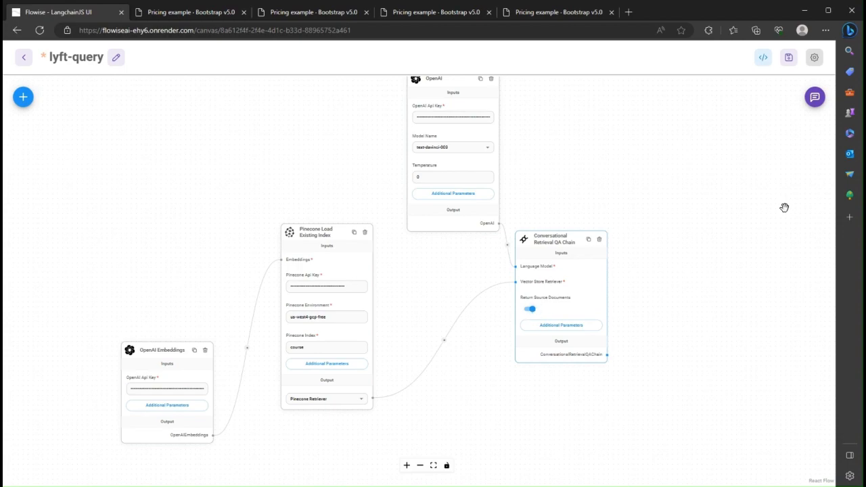
click(789, 58)
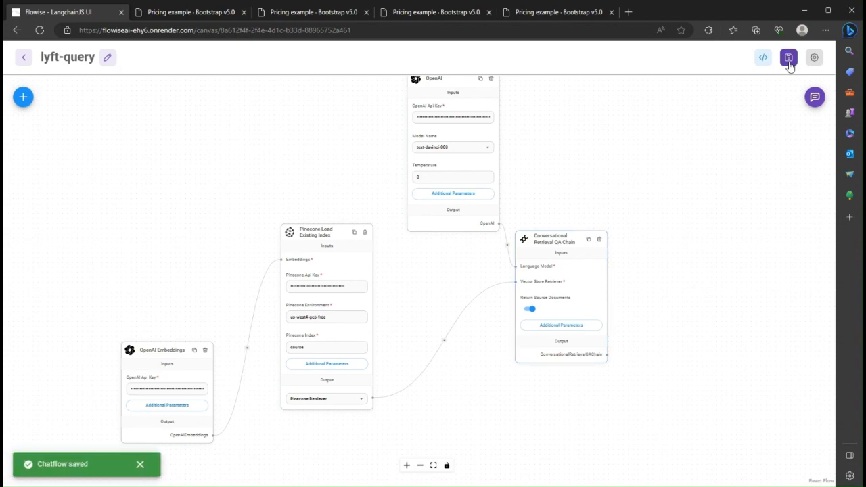
Return to the latest pricing page and ask its embedded chatbot "How do I hail a ride" again
click(565, 12)
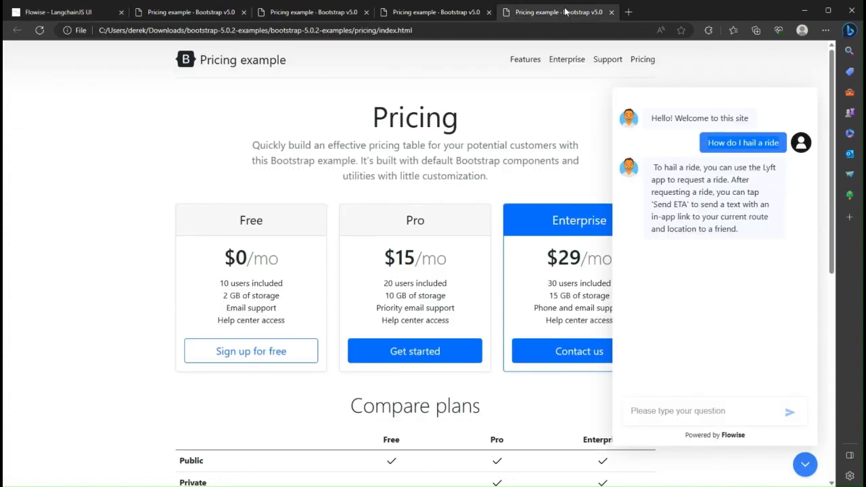
click(684, 417)
text(How)
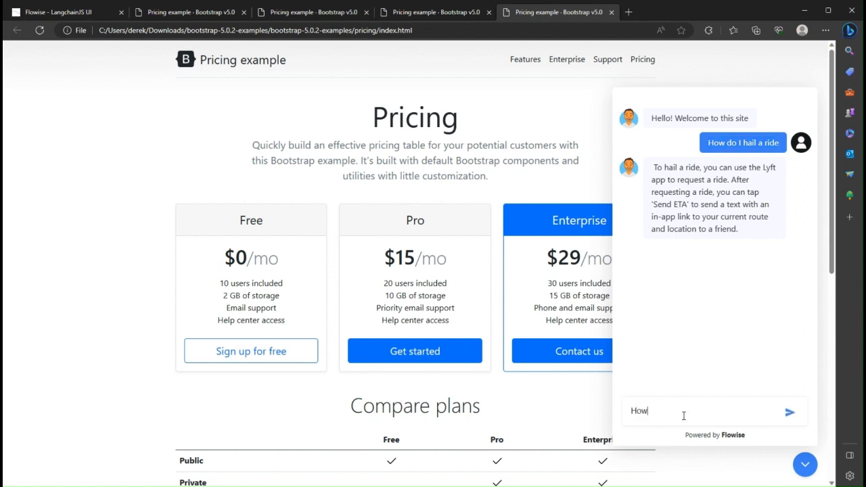
text( do I hail a ride)
click(790, 411)
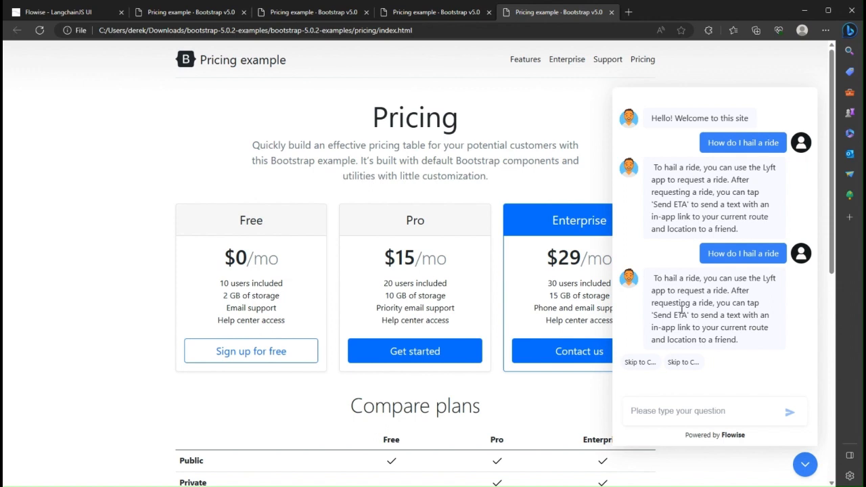
View the first source document attached to the chatbot's latest answer, including its metadata and source link, and close it
click(639, 362)
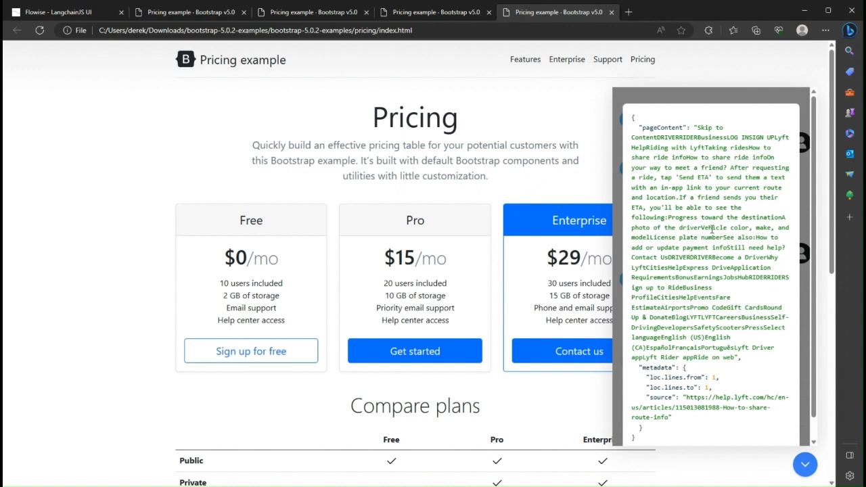
scroll(706, 188, down, 1)
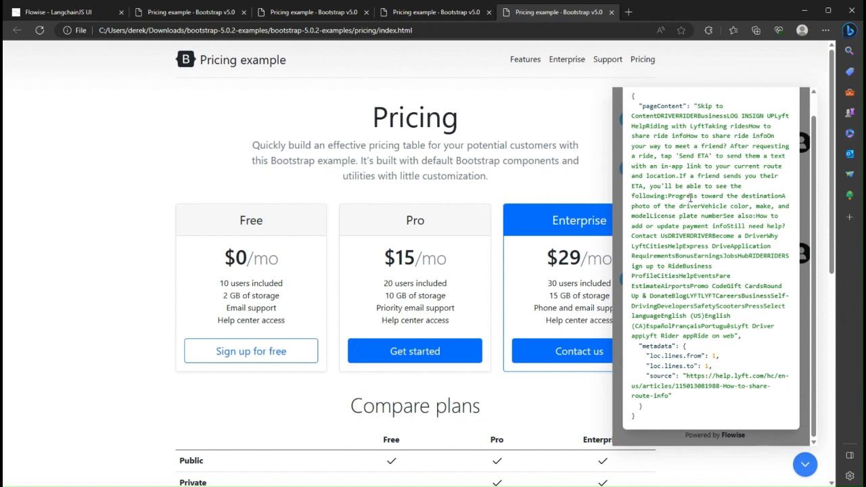
click(510, 214)
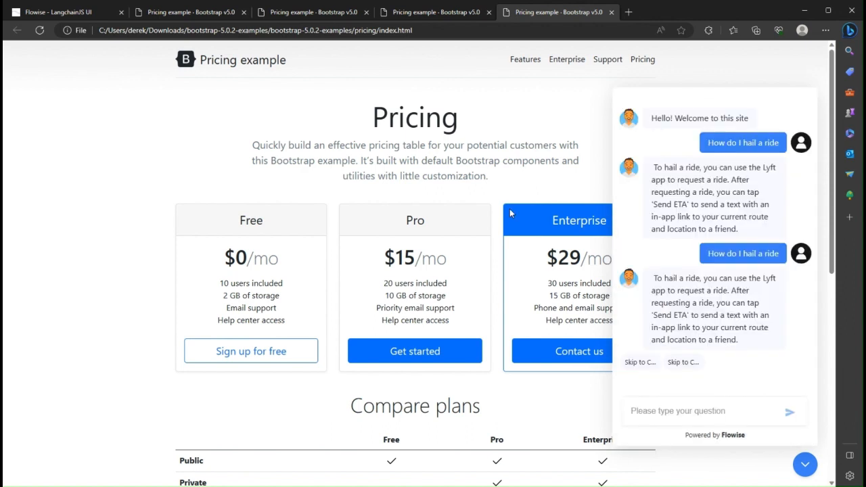